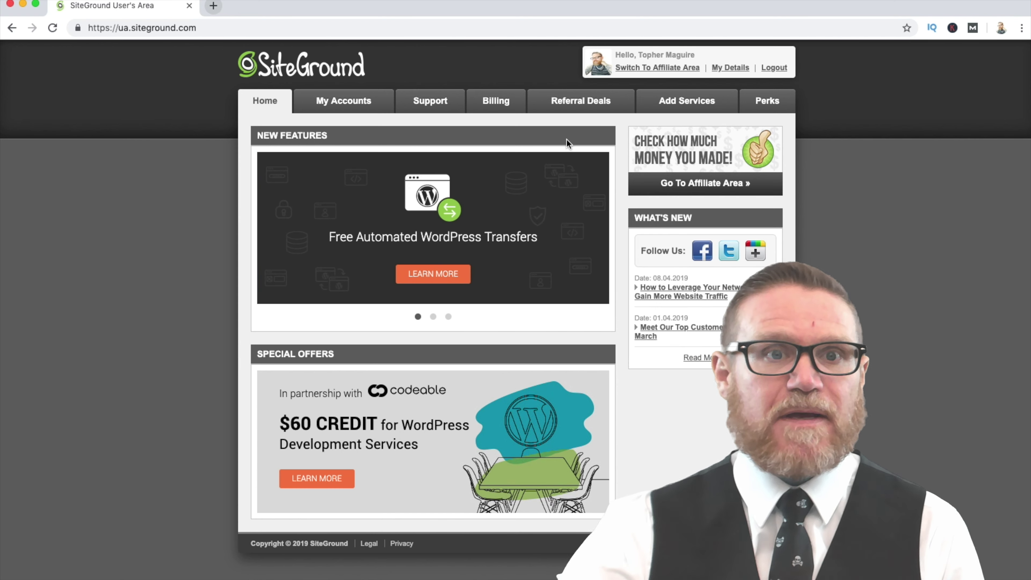
- Open the cloud hosting account's My Accounts page and review its server details and domain list
{"action": "left_click", "coordinate": [346, 104]}
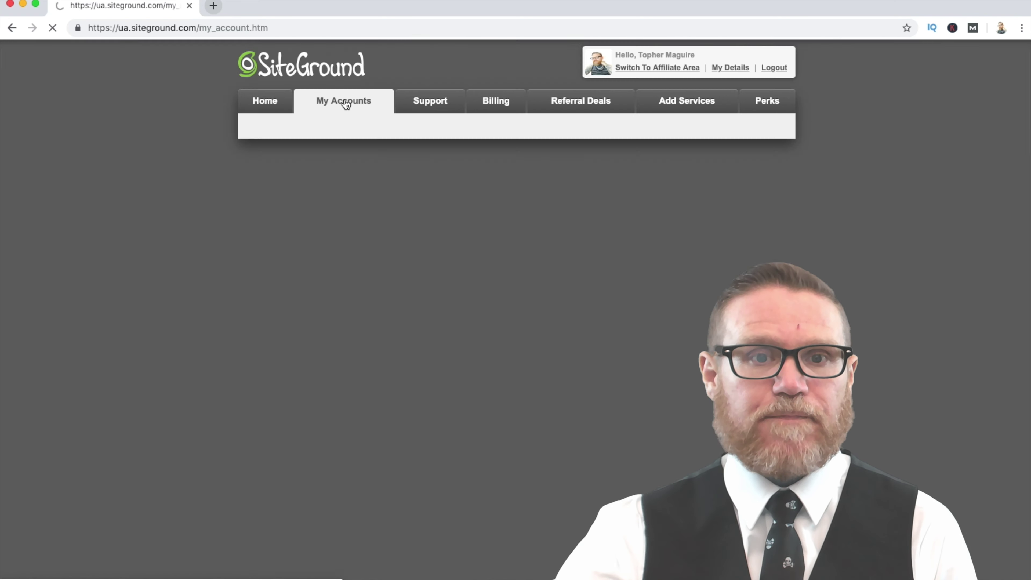
{"action": "scroll", "coordinate": [430, 268], "scroll_direction": "down", "scroll_amount": 5}
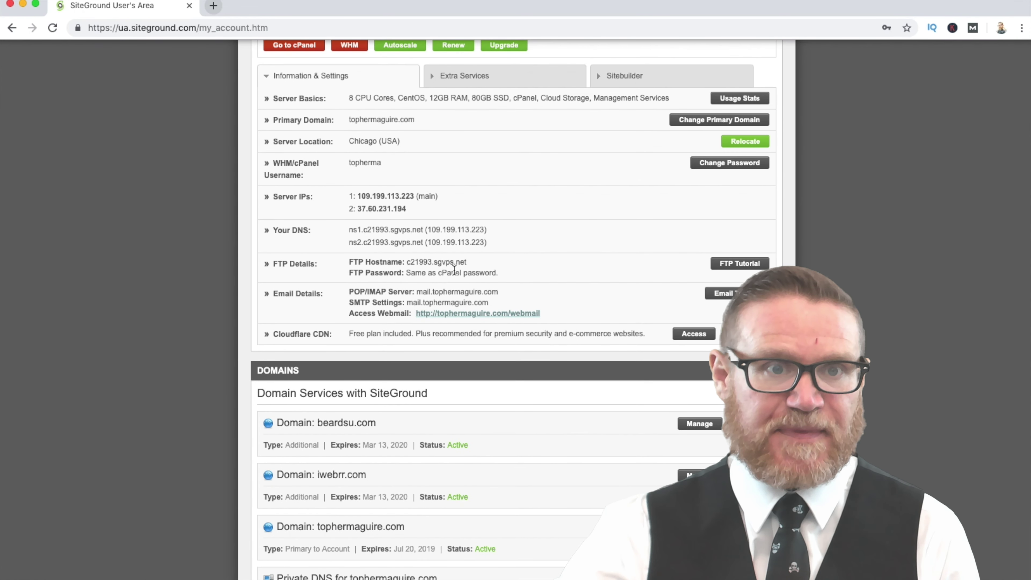
{"action": "scroll", "coordinate": [417, 252], "scroll_direction": "up", "scroll_amount": 5}
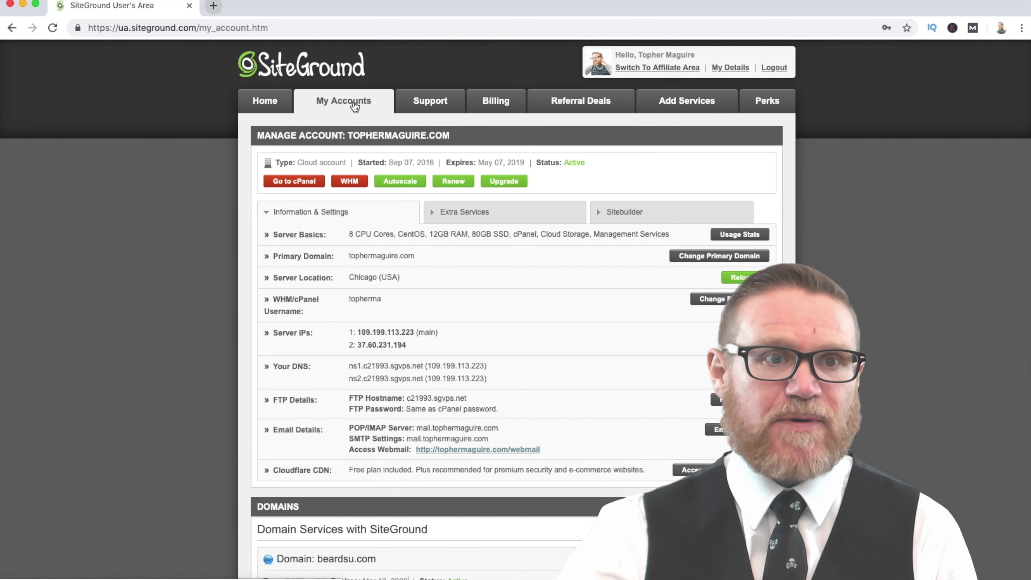
{"action": "scroll", "coordinate": [431, 237], "scroll_direction": "down", "scroll_amount": 3}
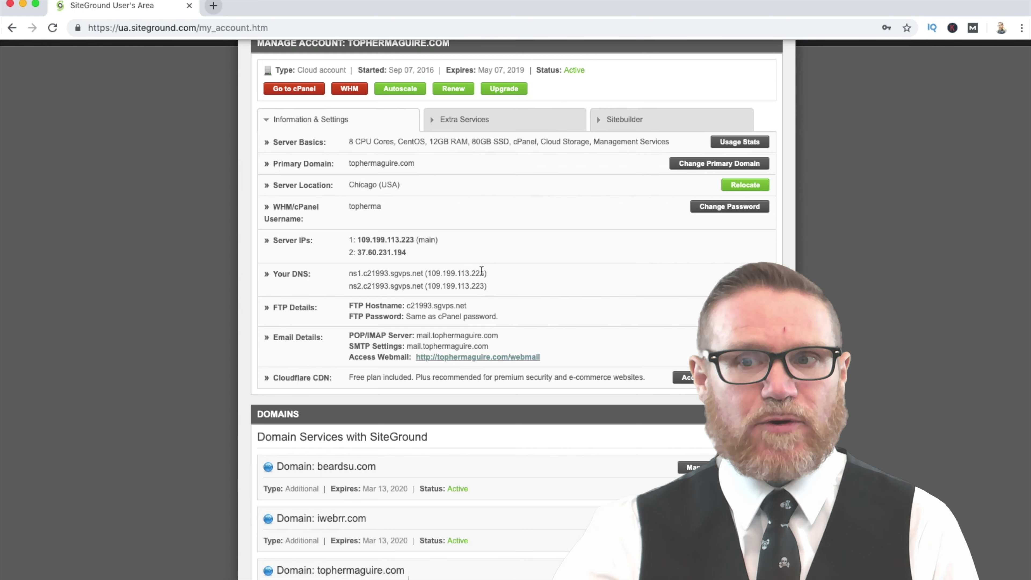
{"action": "scroll", "coordinate": [479, 272], "scroll_direction": "down", "scroll_amount": 3}
{"action": "scroll", "coordinate": [480, 271], "scroll_direction": "up", "scroll_amount": 5}
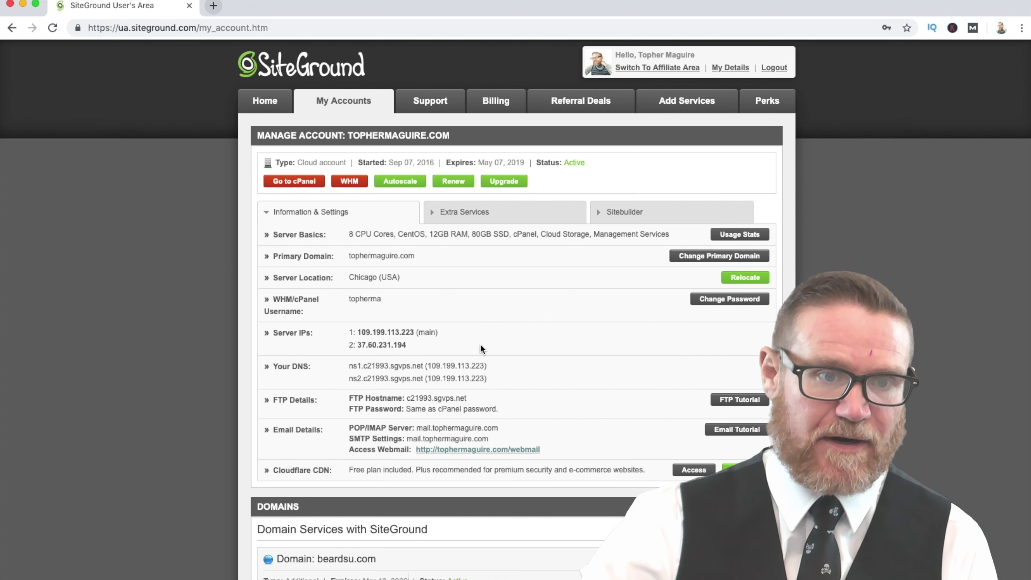
{"action": "scroll", "coordinate": [535, 343], "scroll_direction": "down", "scroll_amount": 1}
{"action": "scroll", "coordinate": [535, 345], "scroll_direction": "down", "scroll_amount": 5}
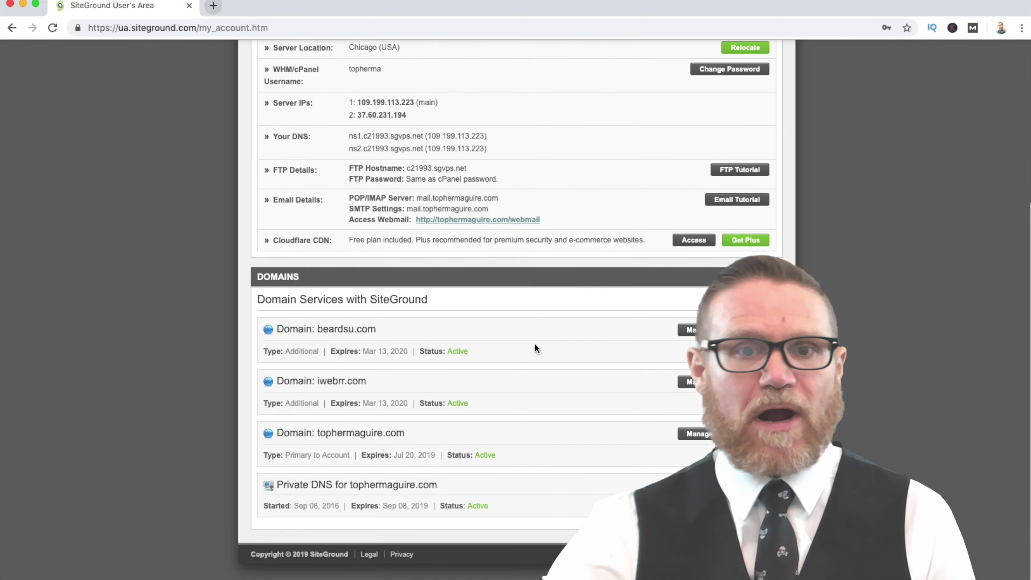
{"action": "scroll", "coordinate": [535, 344], "scroll_direction": "up", "scroll_amount": 6}
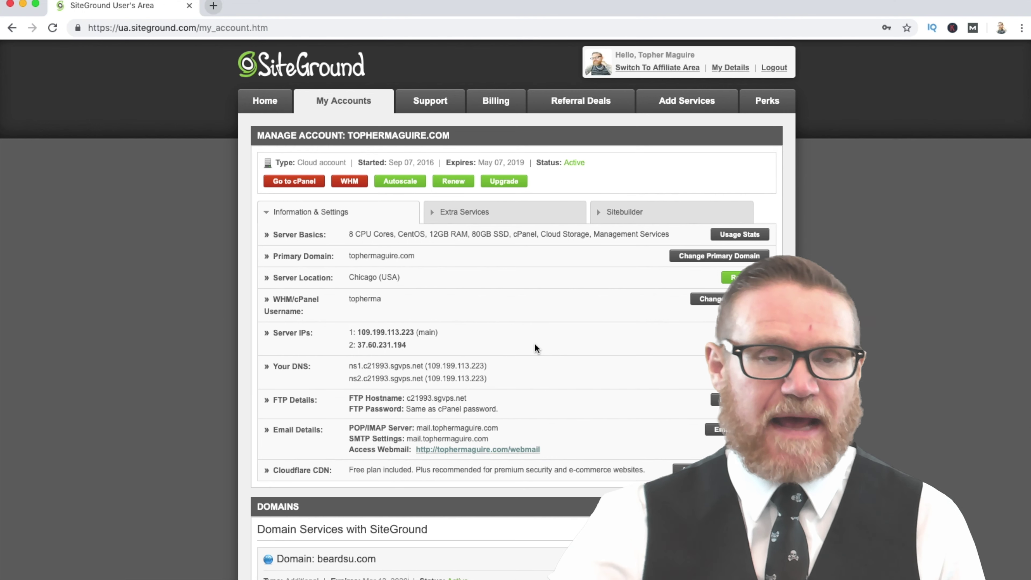
{"action": "scroll", "coordinate": [535, 348], "scroll_direction": "down", "scroll_amount": 1}
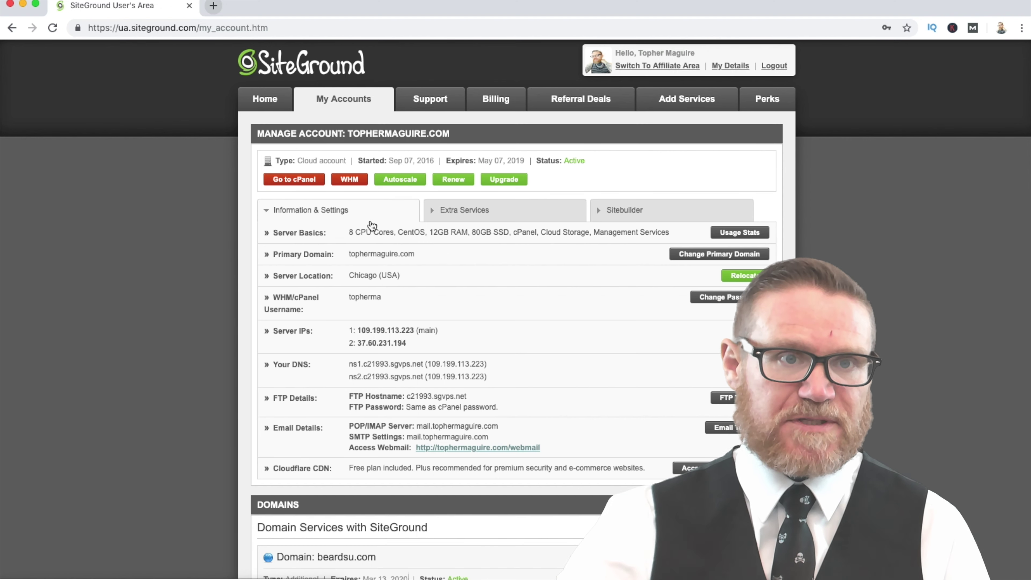
{"action": "left_click", "coordinate": [353, 180]}
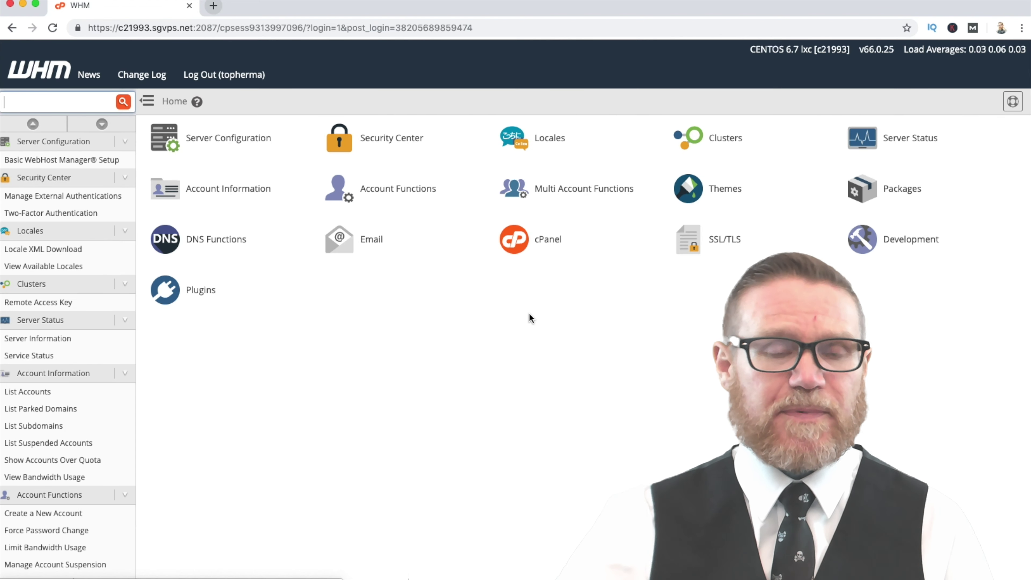
- Start a new WHM account with domain iwebrr.com and username iwebrr
{"action": "scroll", "coordinate": [80, 265], "scroll_direction": "down", "scroll_amount": 5}
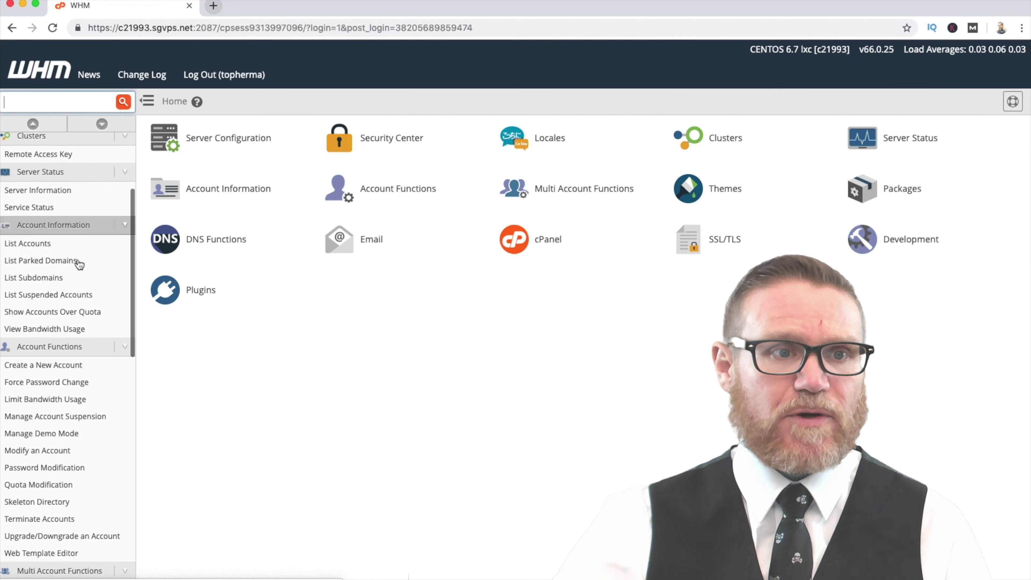
{"action": "scroll", "coordinate": [85, 300], "scroll_direction": "up", "scroll_amount": 5}
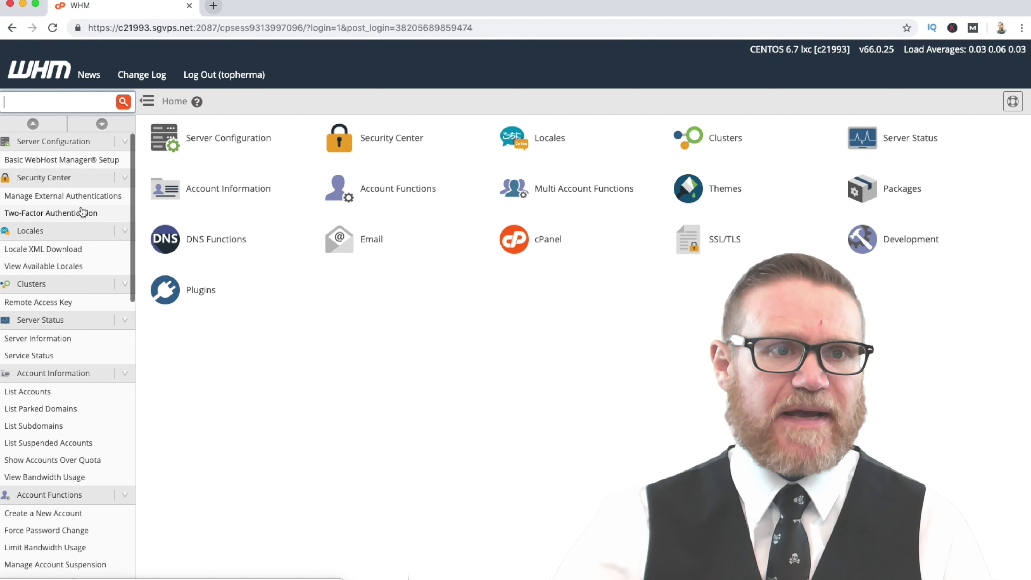
{"action": "scroll", "coordinate": [82, 211], "scroll_direction": "down", "scroll_amount": 3}
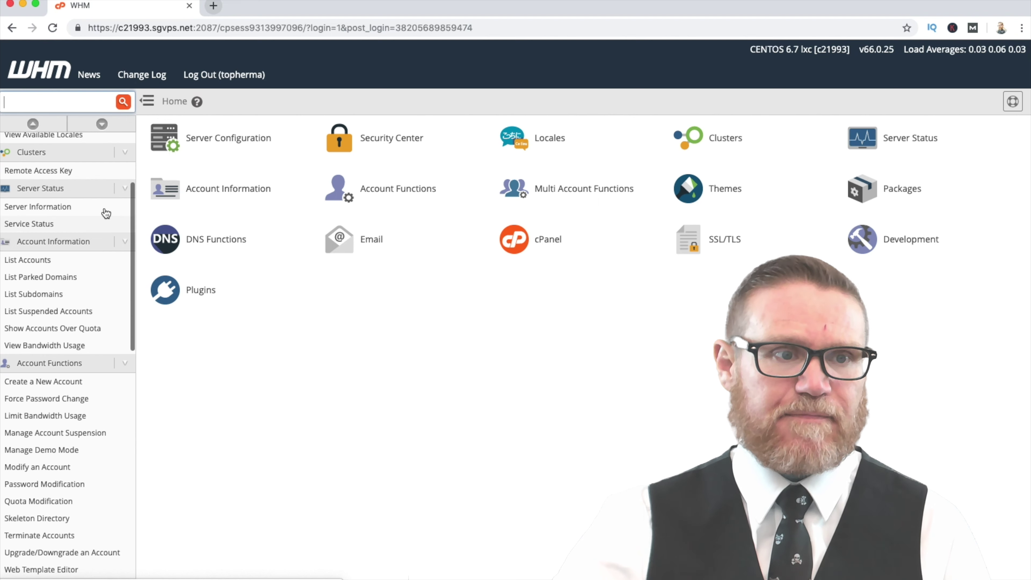
{"action": "left_click", "coordinate": [42, 383]}
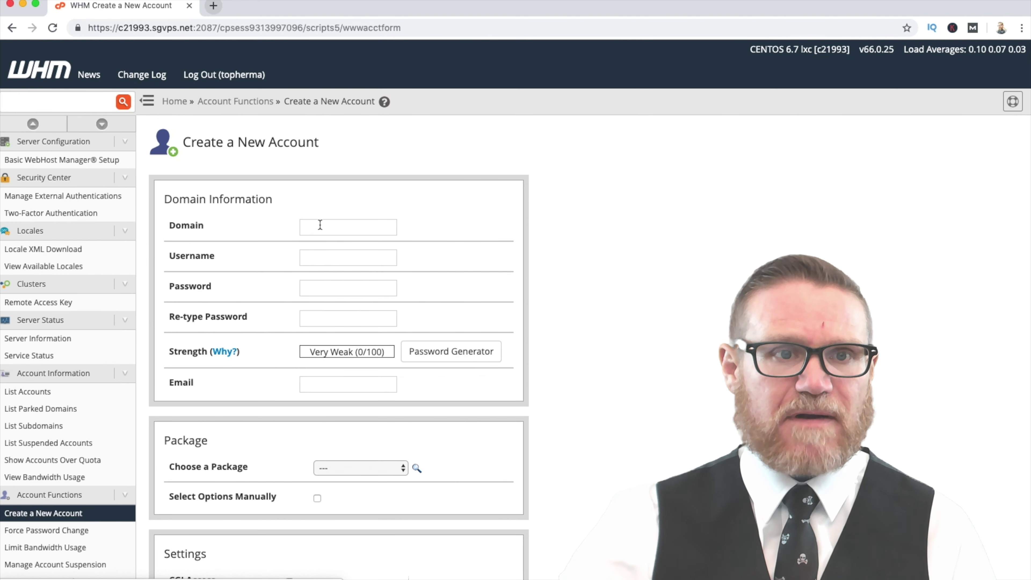
{"action": "left_click", "coordinate": [317, 229]}
{"action": "type", "text": "i"}
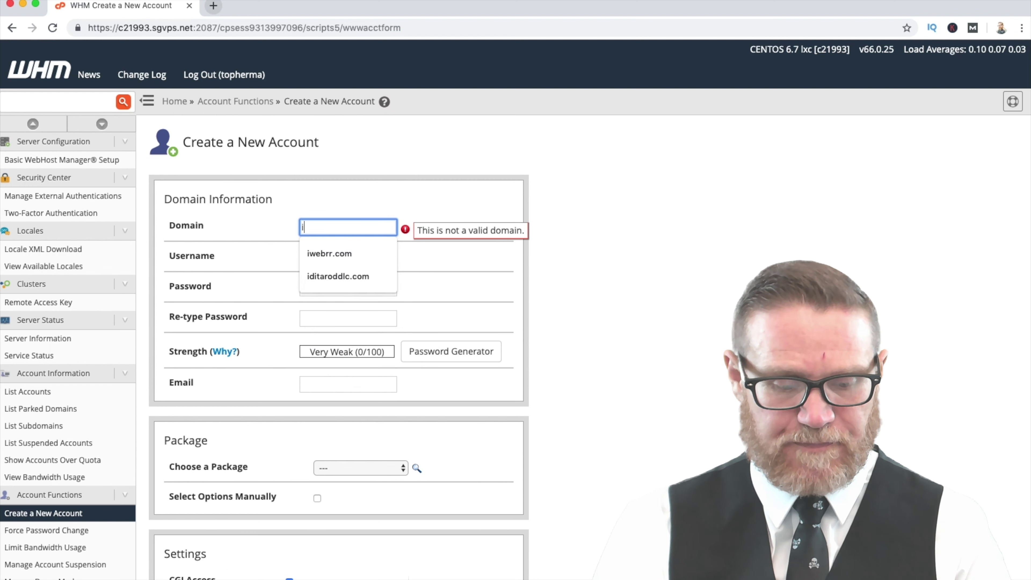
{"action": "type", "text": "webrr.com"}
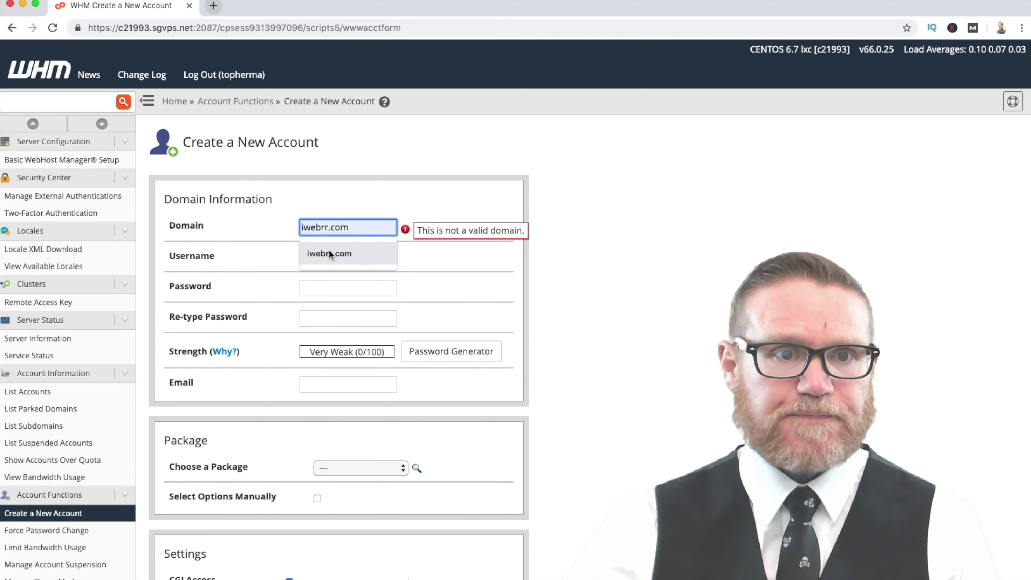
{"action": "left_click", "coordinate": [329, 252]}
{"action": "left_click", "coordinate": [326, 258]}
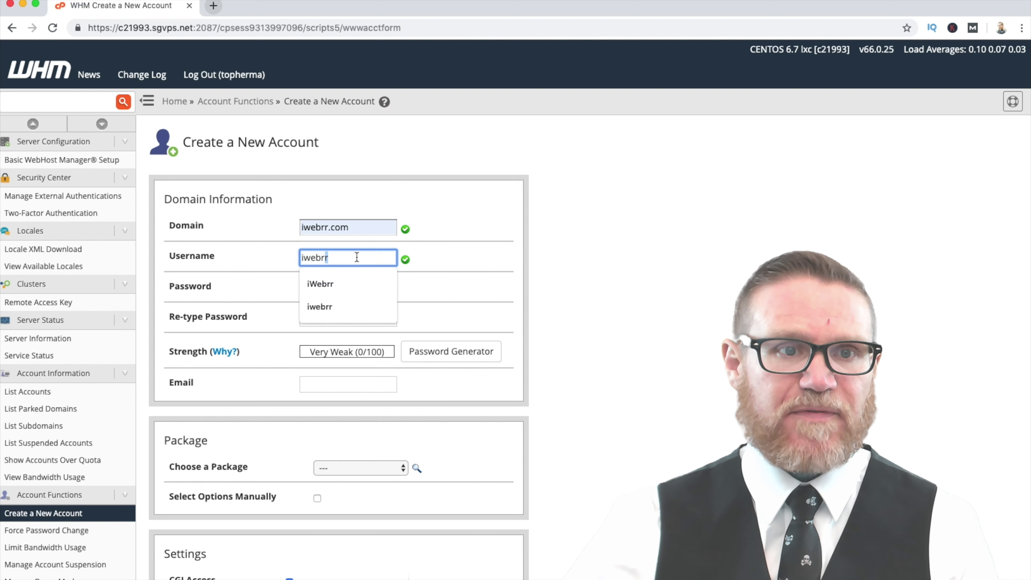
{"action": "left_click", "coordinate": [276, 272]}
- Enter and confirm a strong account password, then fill in the contact e-mail
{"action": "left_click", "coordinate": [329, 288]}
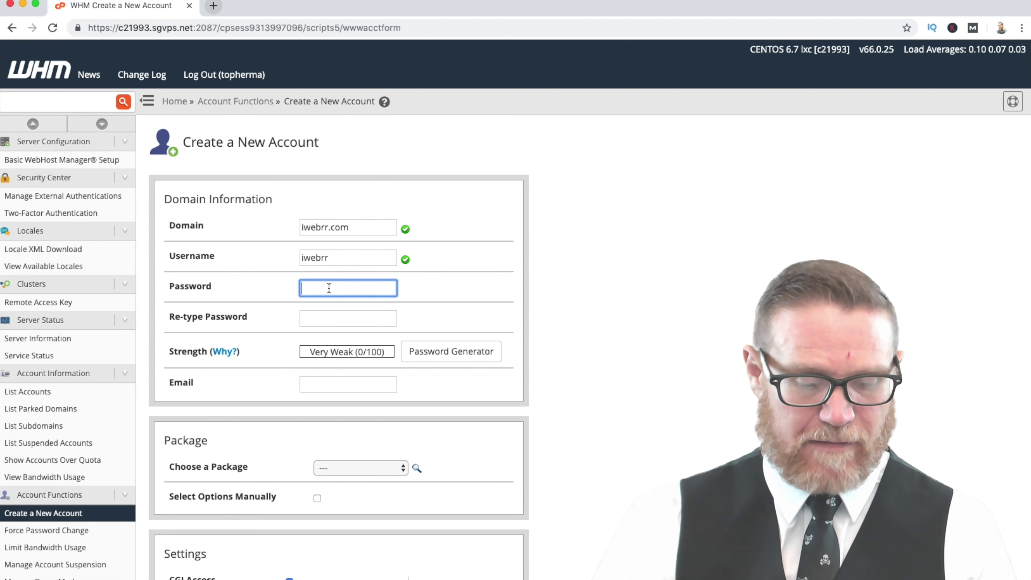
{"action": "type", "text": "••••••"}
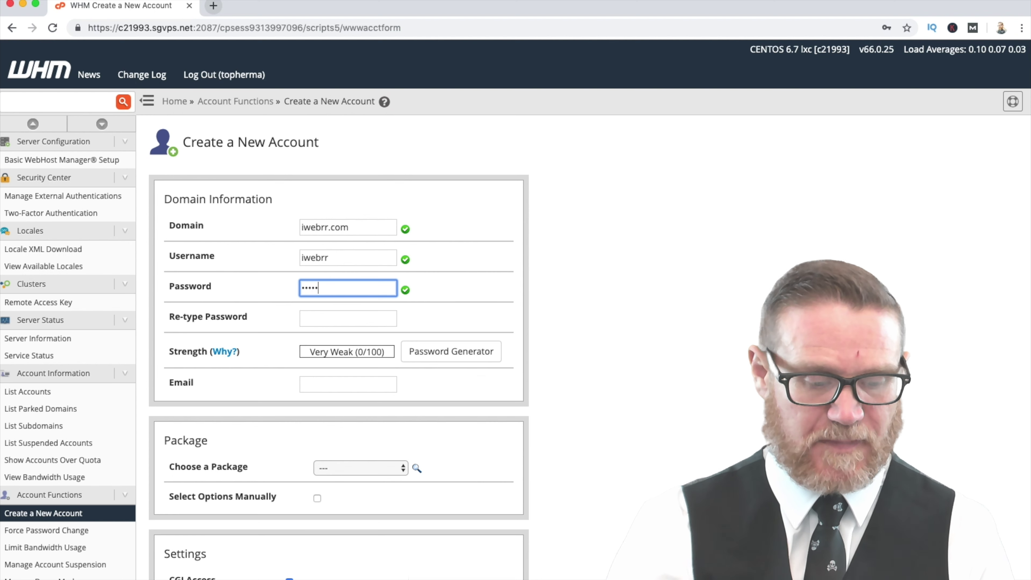
{"action": "type", "text": "••"}
{"action": "key", "text": "Tab"}
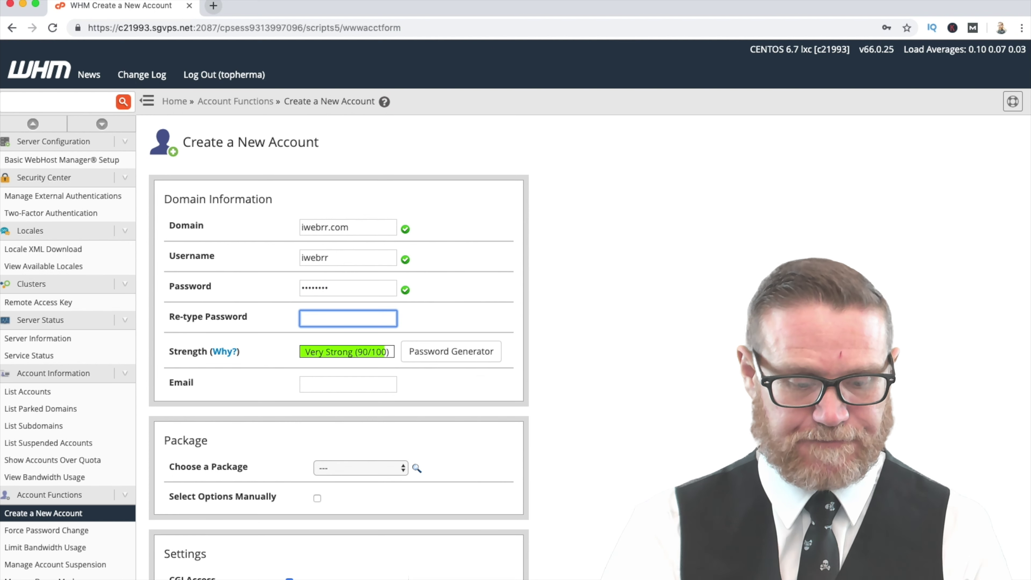
{"action": "type", "text": "••••••••"}
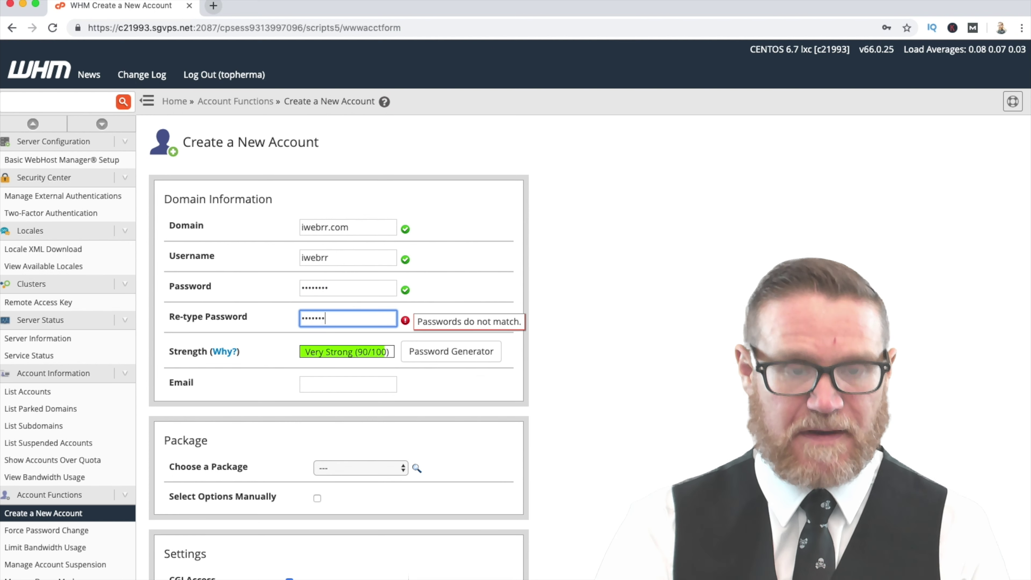
{"action": "left_click", "coordinate": [329, 384]}
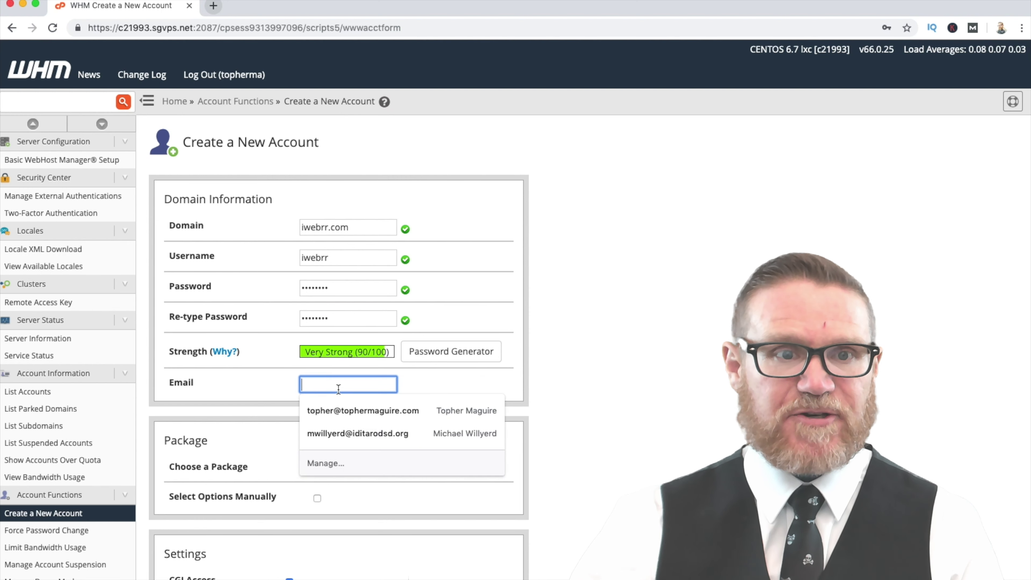
{"action": "left_click", "coordinate": [345, 409]}
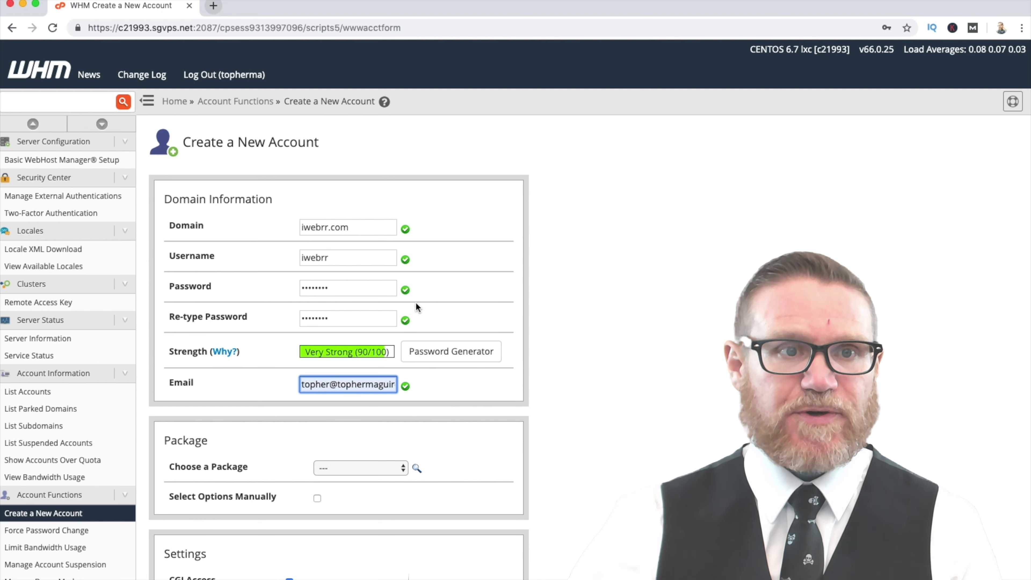
{"action": "scroll", "coordinate": [247, 257], "scroll_direction": "down", "scroll_amount": 3}
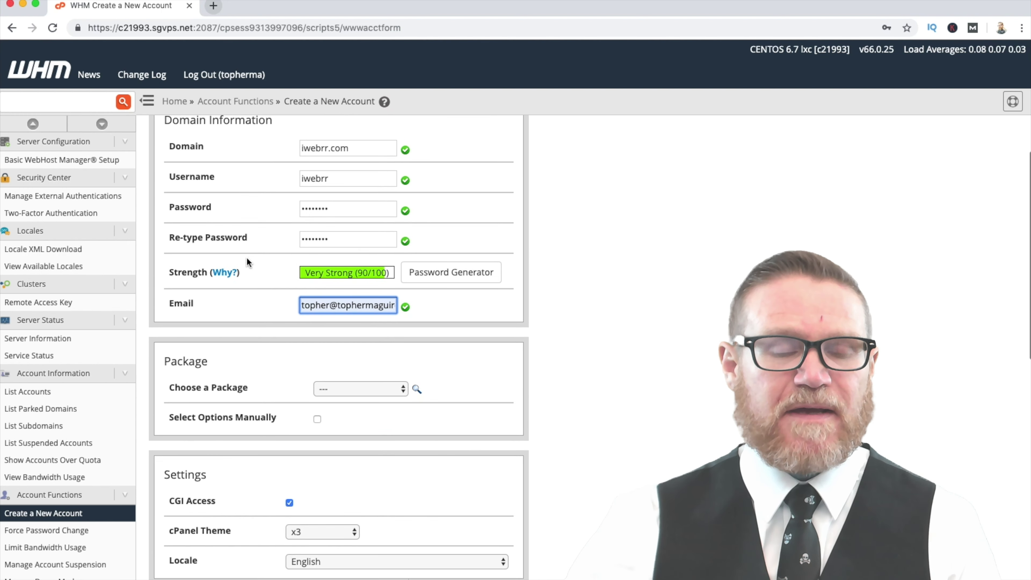
- Set the new account's DNS to use the nameservers specified at the domain's registrar
{"action": "scroll", "coordinate": [260, 271], "scroll_direction": "up", "scroll_amount": 1}
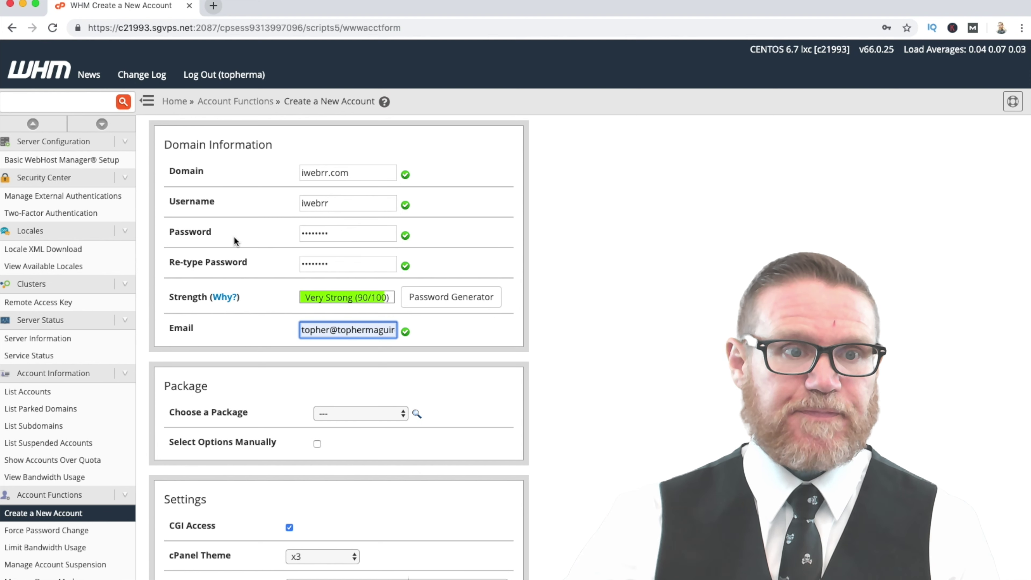
{"action": "scroll", "coordinate": [276, 247], "scroll_direction": "down", "scroll_amount": 3}
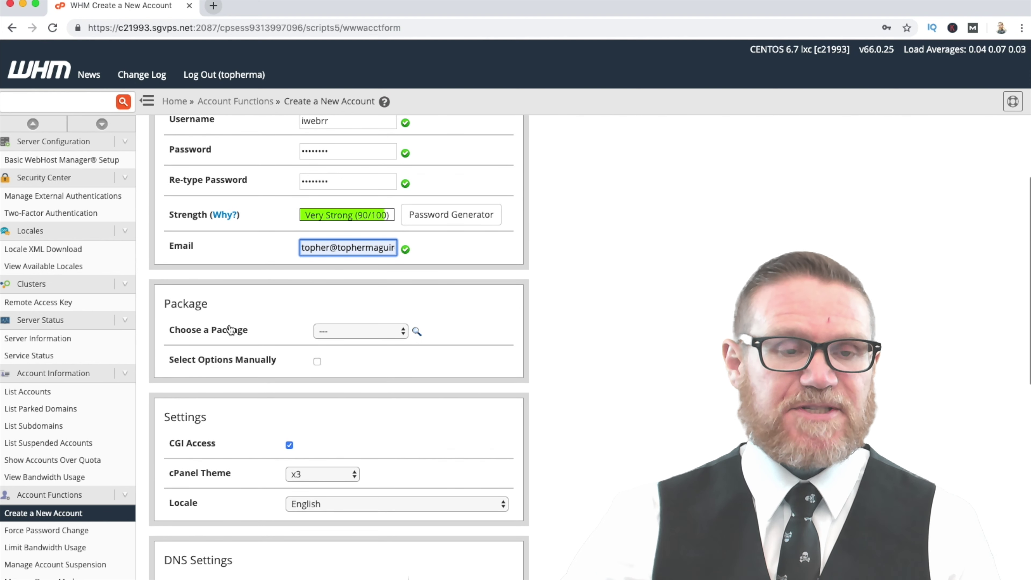
{"action": "scroll", "coordinate": [478, 320], "scroll_direction": "down", "scroll_amount": 5}
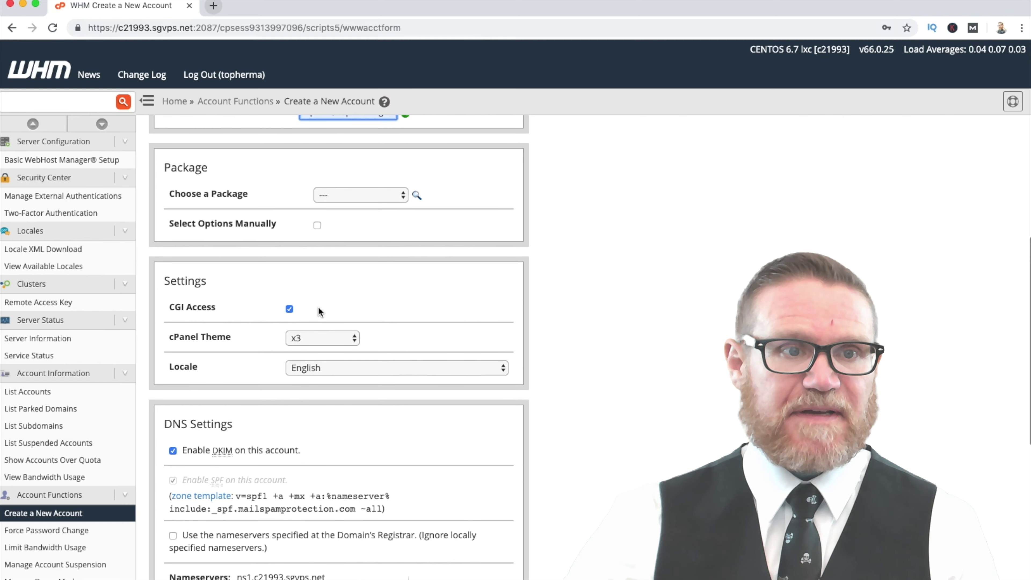
{"action": "scroll", "coordinate": [458, 303], "scroll_direction": "down", "scroll_amount": 9}
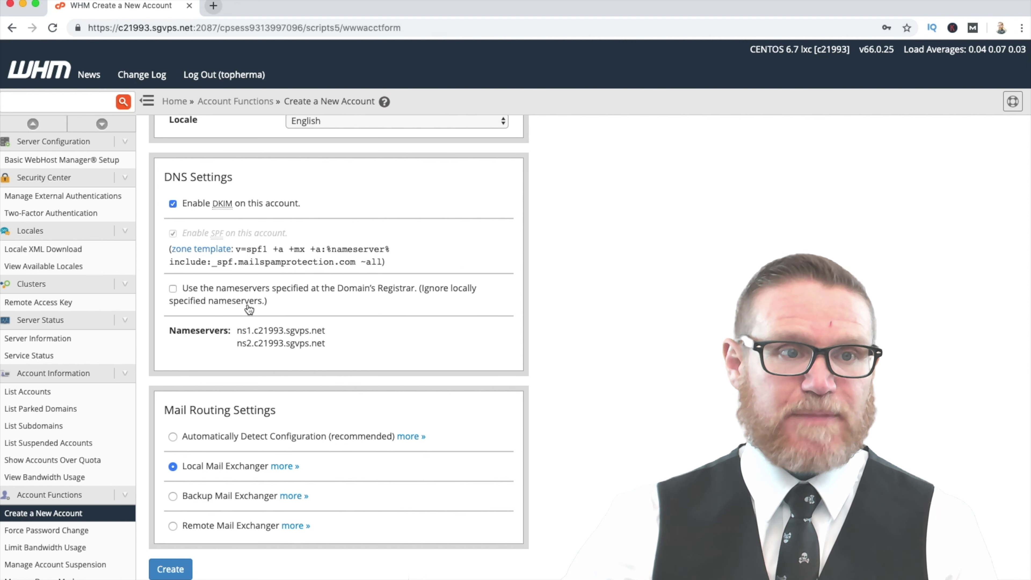
{"action": "left_click", "coordinate": [173, 288]}
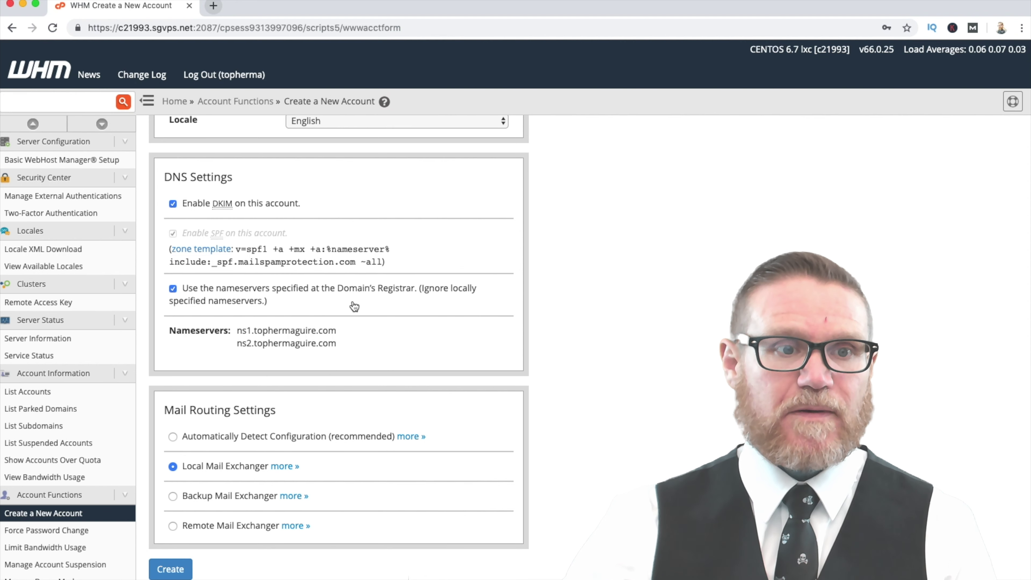
{"action": "scroll", "coordinate": [353, 305], "scroll_direction": "down", "scroll_amount": 2}
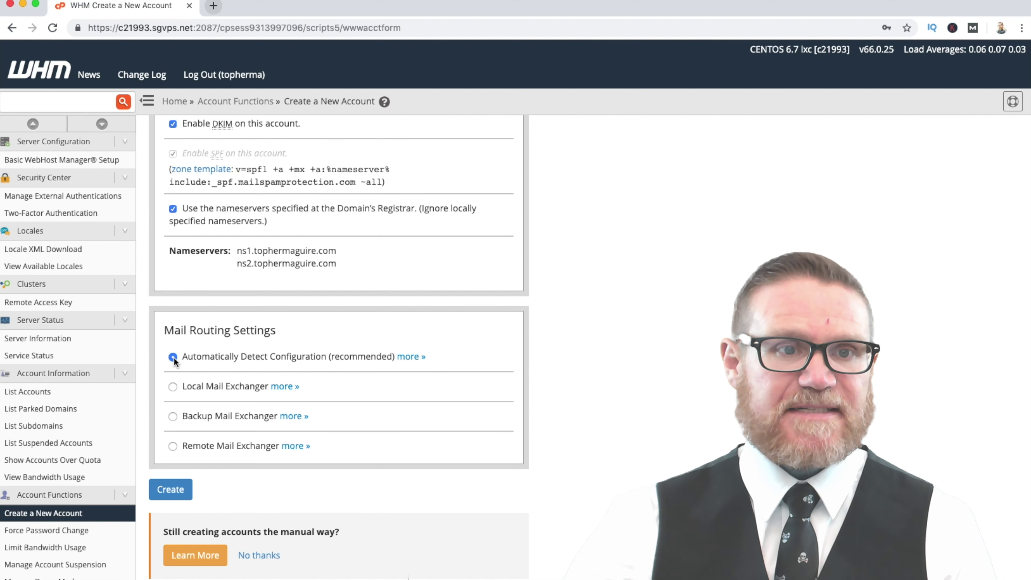
- Submit the form to create the iwebrr.com account, reaching Account Creation Ok
{"action": "left_click", "coordinate": [173, 493]}
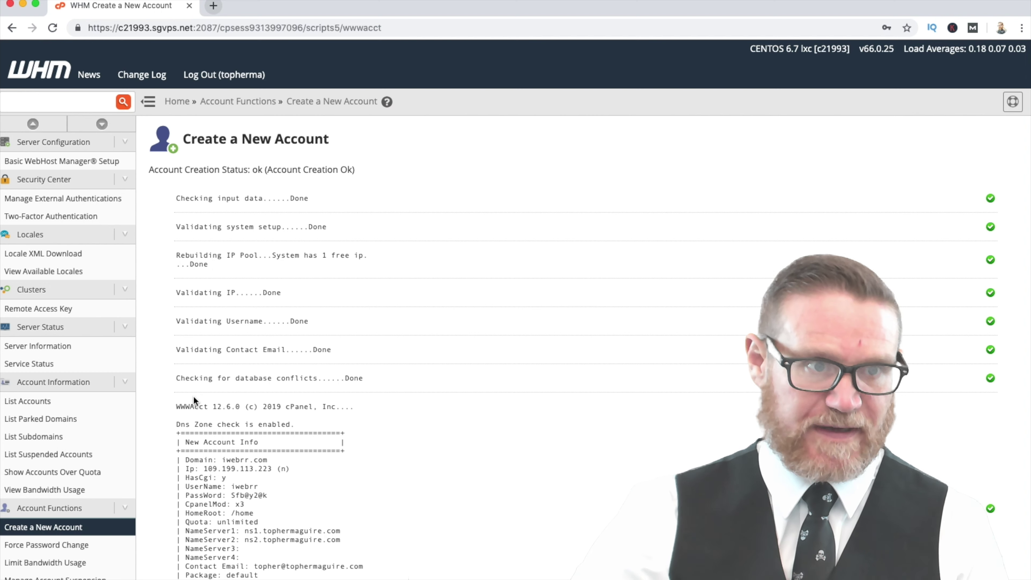
- Search List Accounts for 'iwebrr', open its cPanel, and go to Email Accounts
{"action": "left_click", "coordinate": [35, 405]}
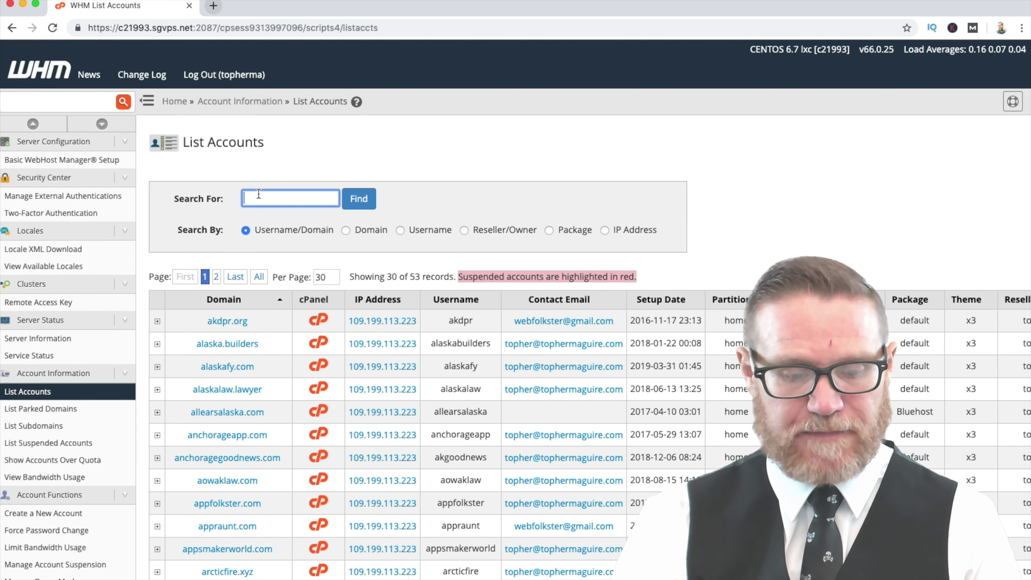
{"action": "type", "text": "iwebrr"}
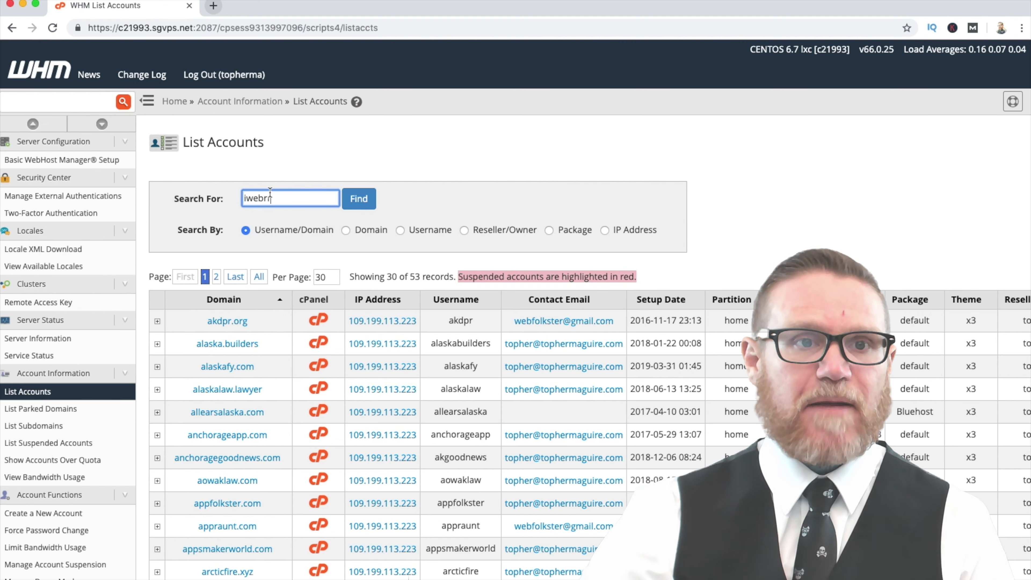
{"action": "left_click", "coordinate": [368, 205]}
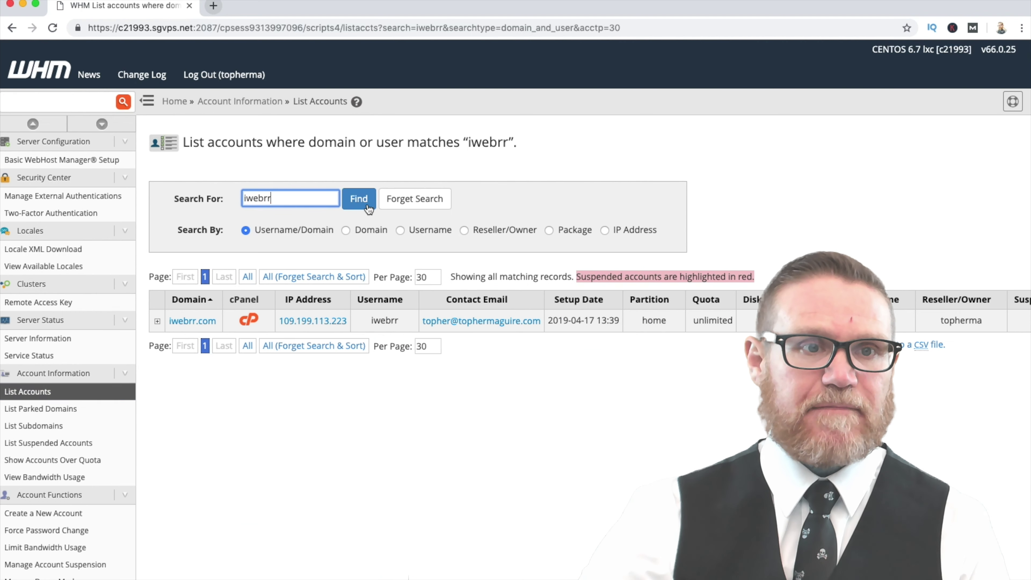
{"action": "left_click", "coordinate": [249, 321]}
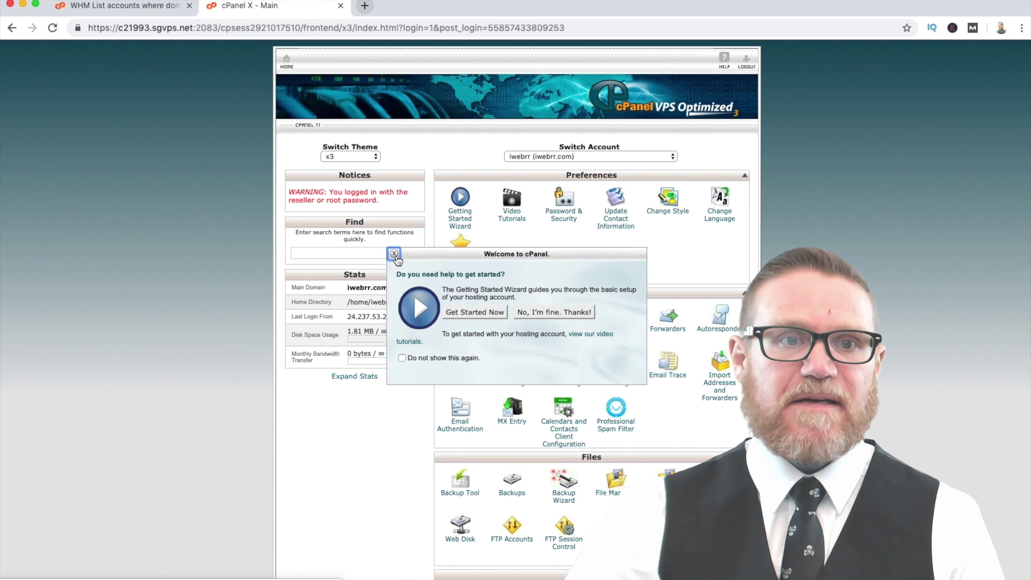
{"action": "left_click", "coordinate": [394, 254]}
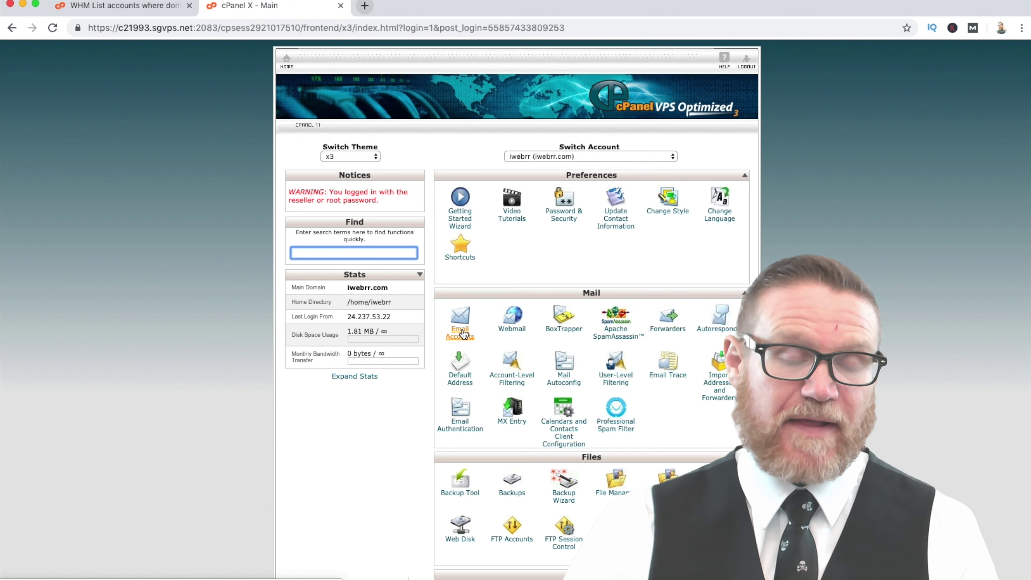
{"action": "left_click", "coordinate": [463, 333]}
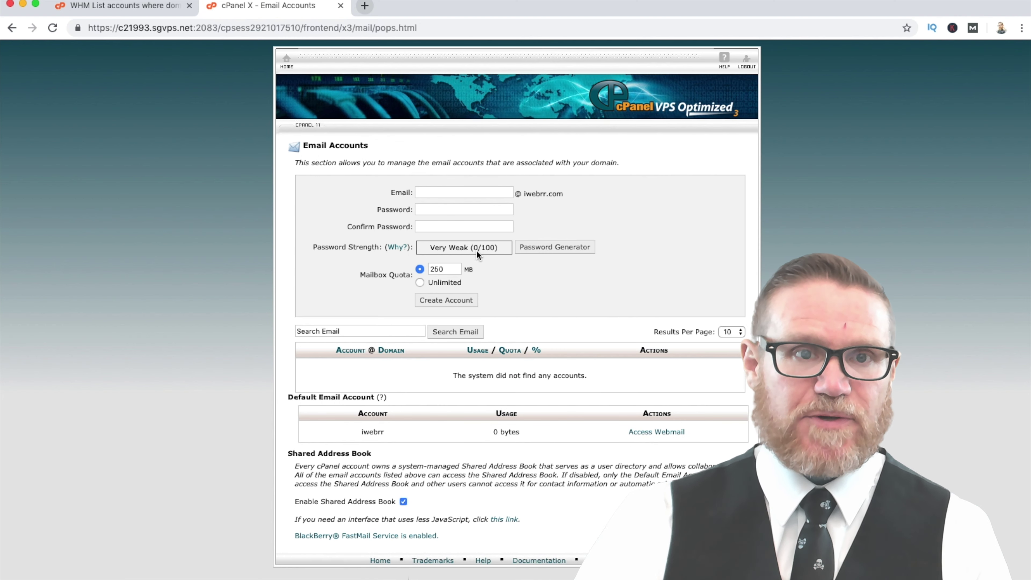
- Enter mailbox name 'contact', a password and its confirmation, and choose Unlimited quota
{"action": "left_click", "coordinate": [454, 192]}
{"action": "type", "text": "contact"}
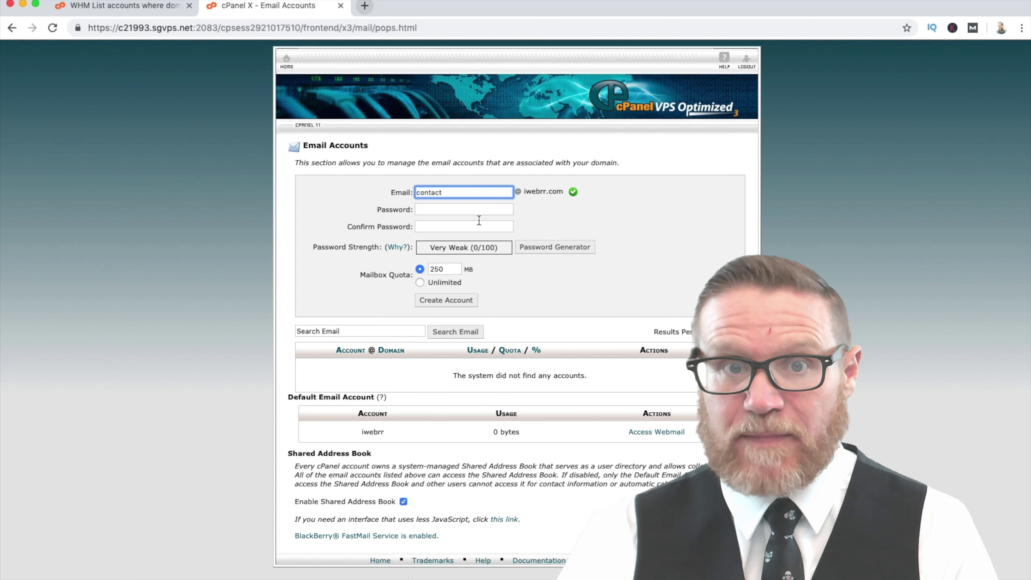
{"action": "left_click", "coordinate": [463, 209]}
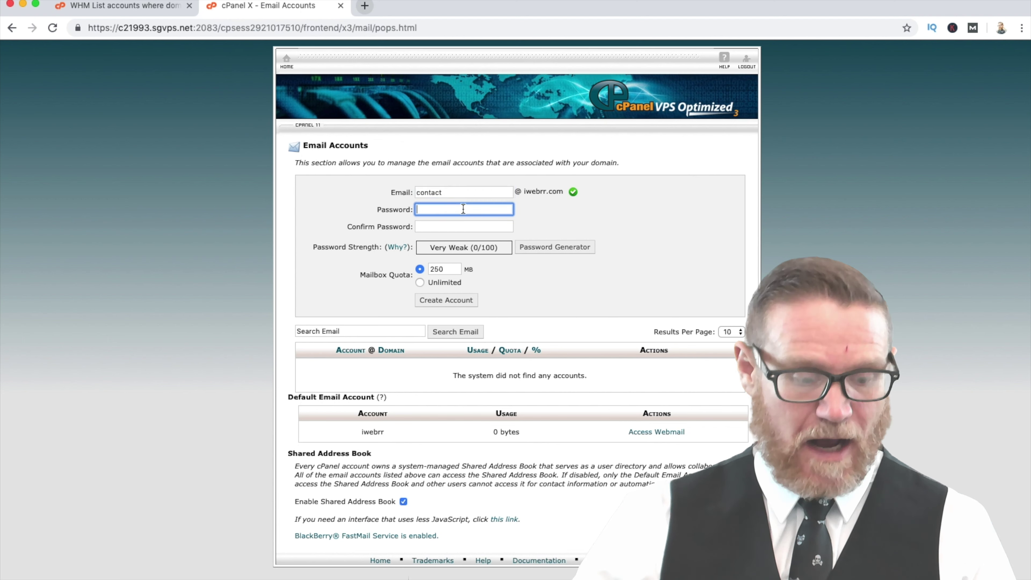
{"action": "type", "text": "pas"}
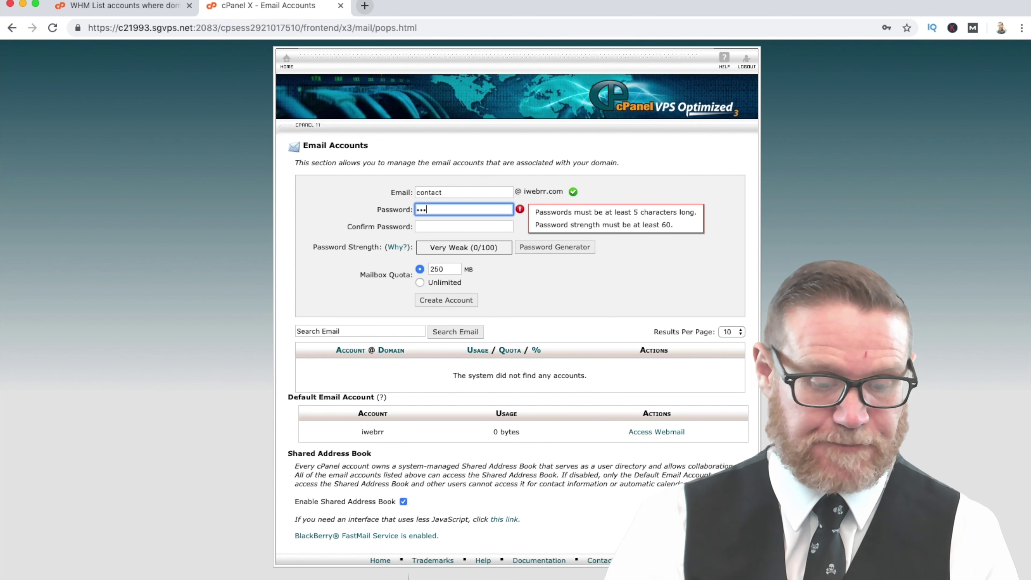
{"action": "type", "text": "swo"}
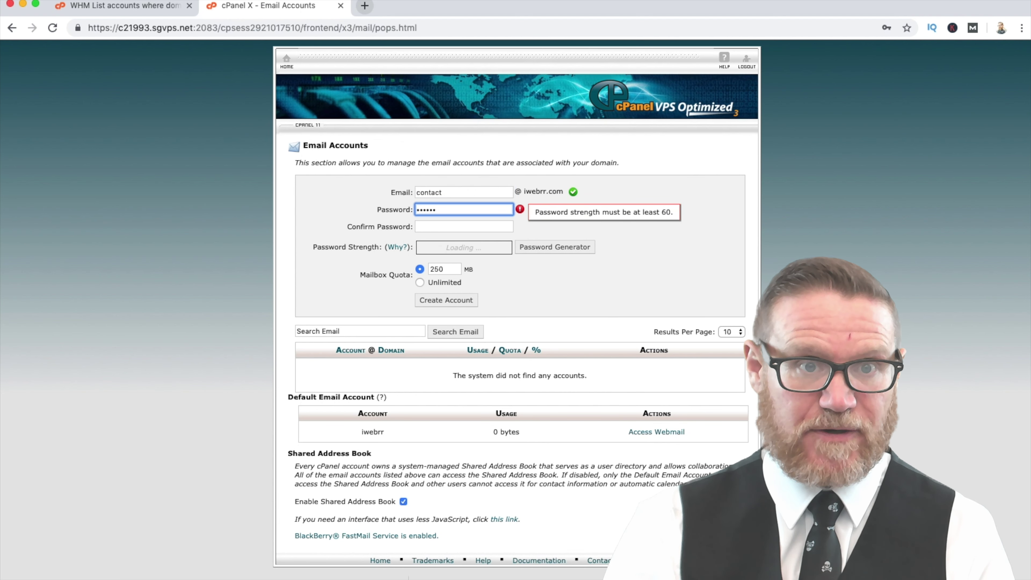
{"action": "type", "text": "rd"}
{"action": "key", "text": "Tab"}
{"action": "type", "text": "pas"}
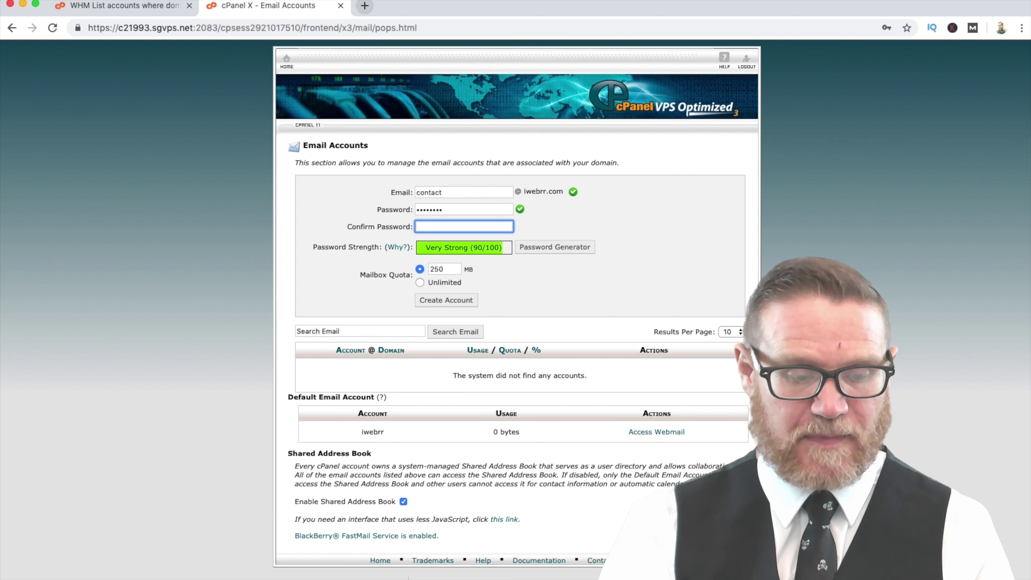
{"action": "type", "text": "swor"}
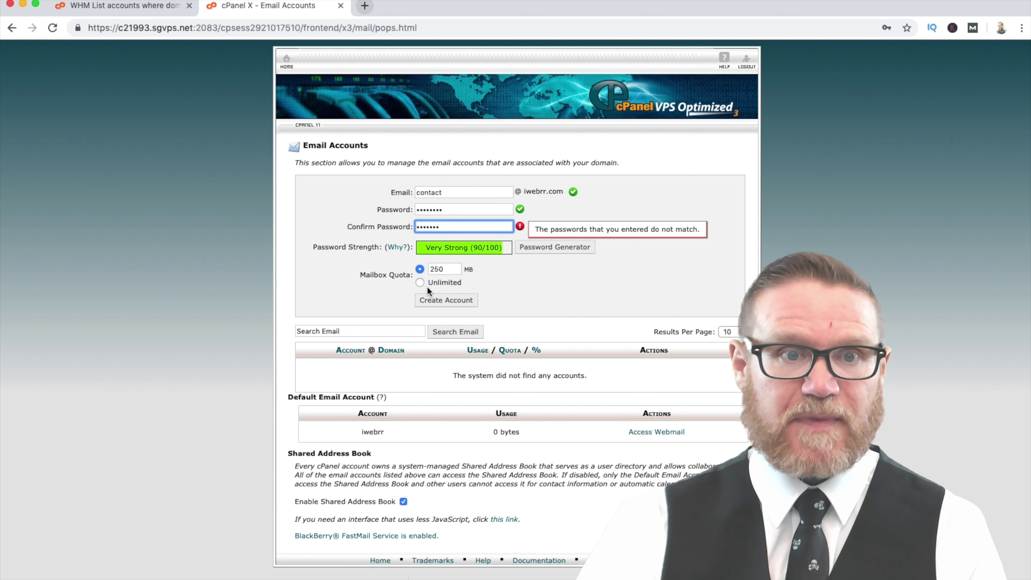
{"action": "left_click", "coordinate": [419, 281]}
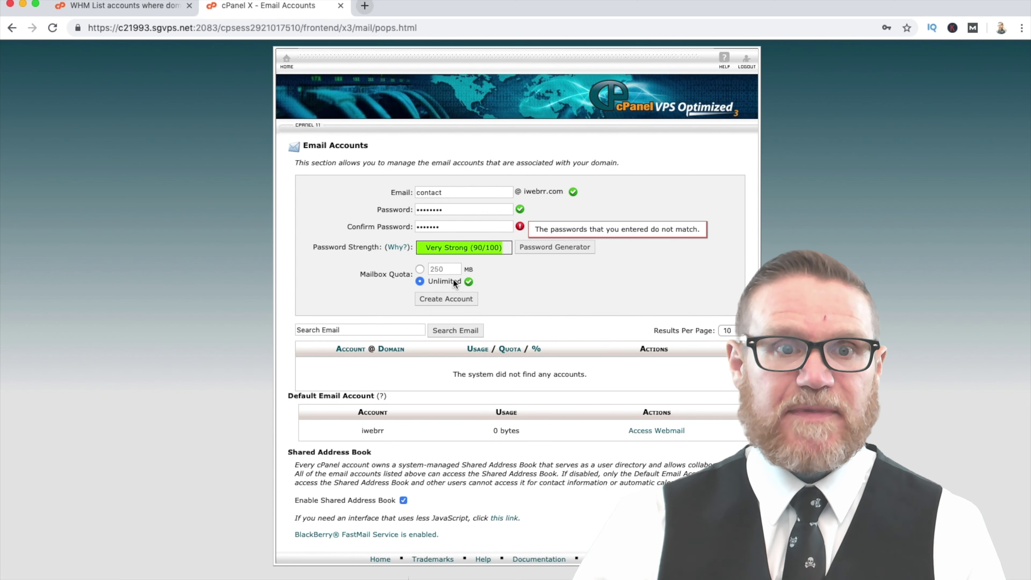
{"action": "left_click", "coordinate": [445, 300]}
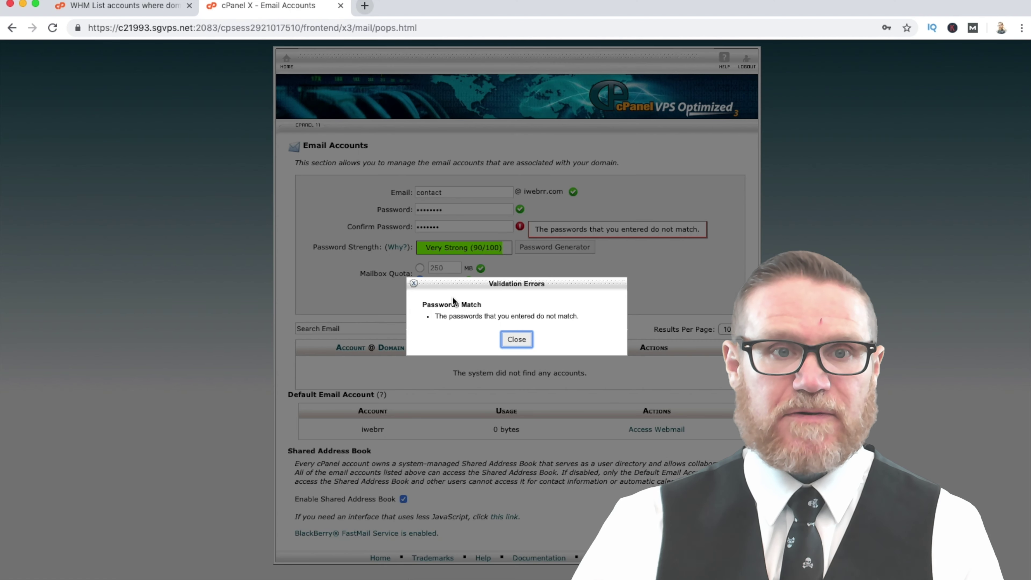
{"action": "left_click", "coordinate": [515, 338]}
{"action": "double_click", "coordinate": [446, 226]}
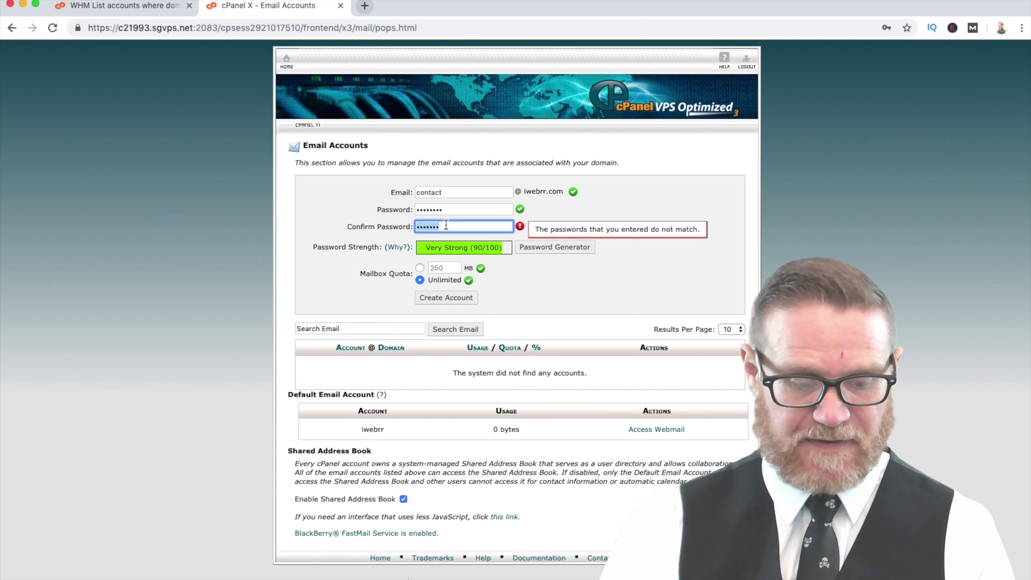
{"action": "type", "text": "••••••••"}
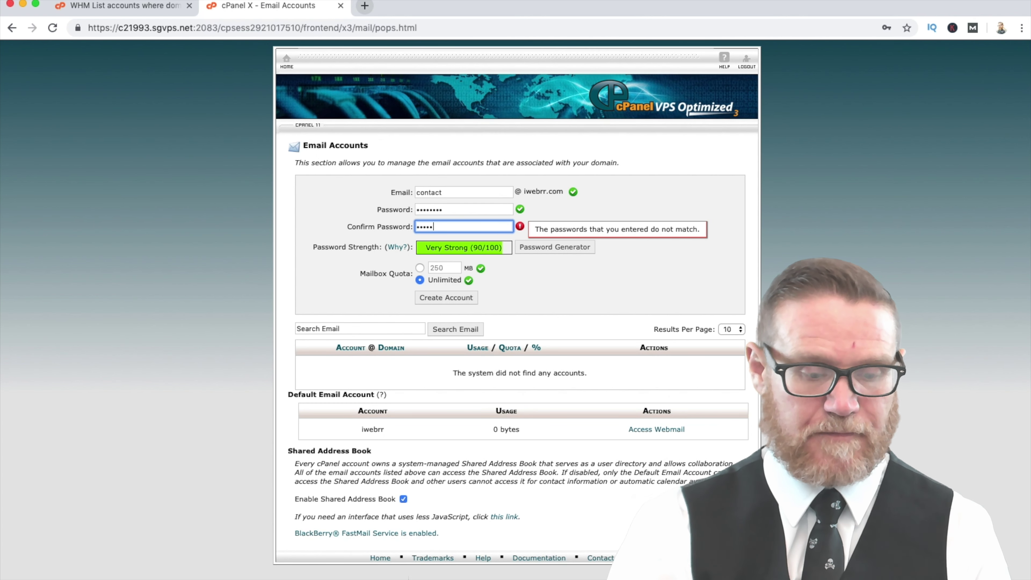
{"action": "left_click", "coordinate": [452, 298]}
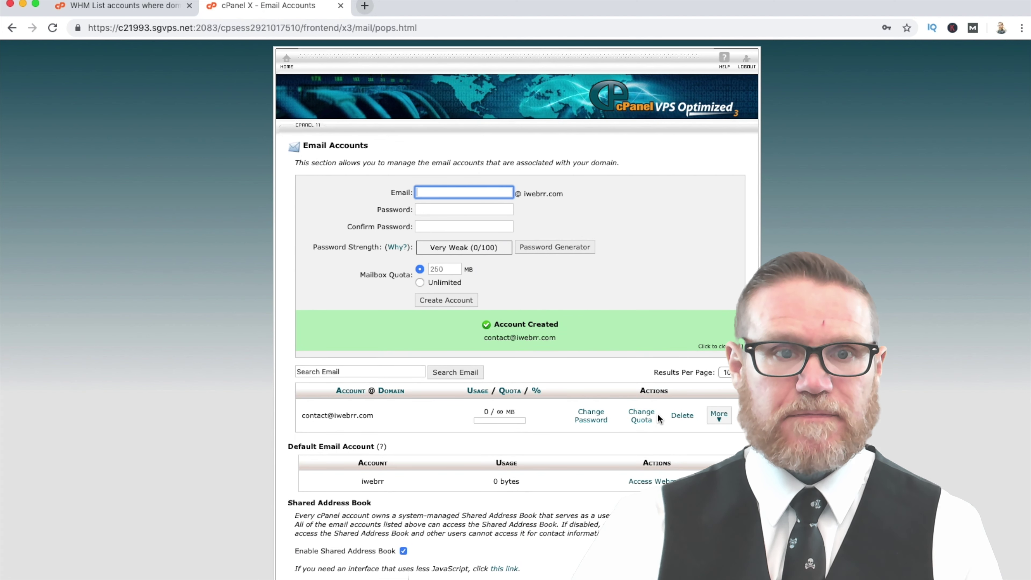
{"action": "left_click", "coordinate": [642, 420]}
{"action": "scroll", "coordinate": [564, 426], "scroll_direction": "down", "scroll_amount": 2}
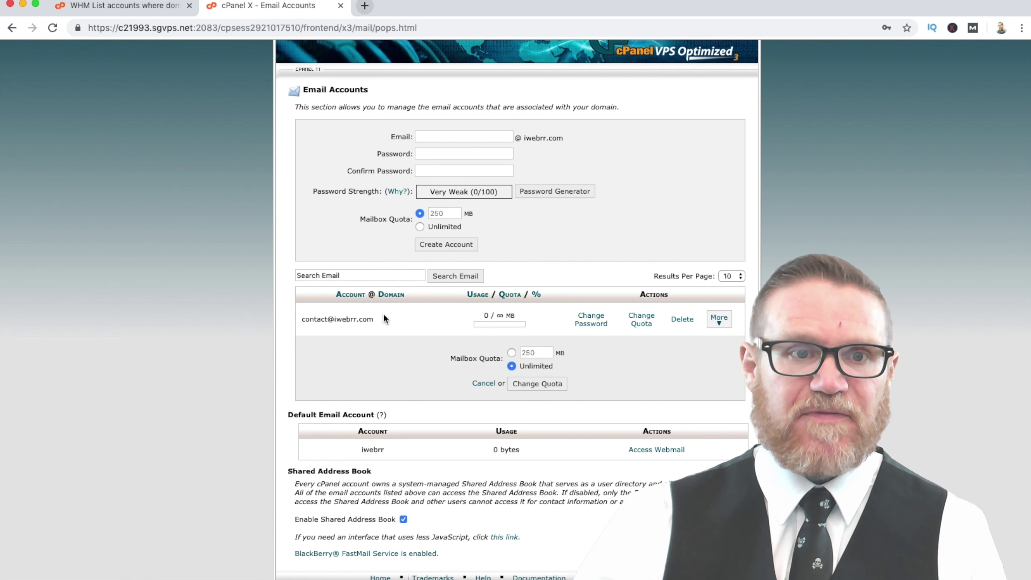
{"action": "left_click", "coordinate": [719, 325]}
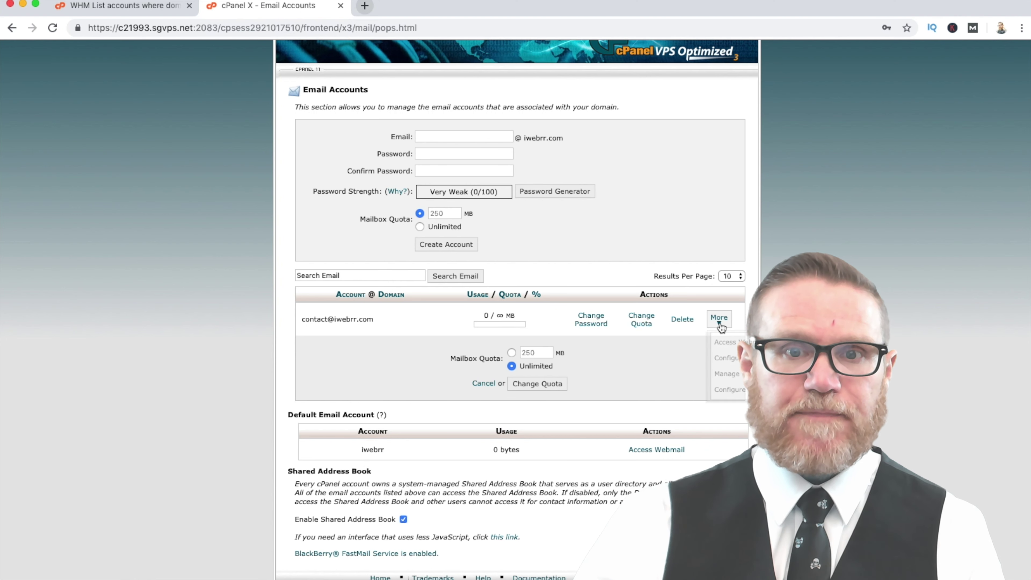
{"action": "left_click", "coordinate": [731, 358]}
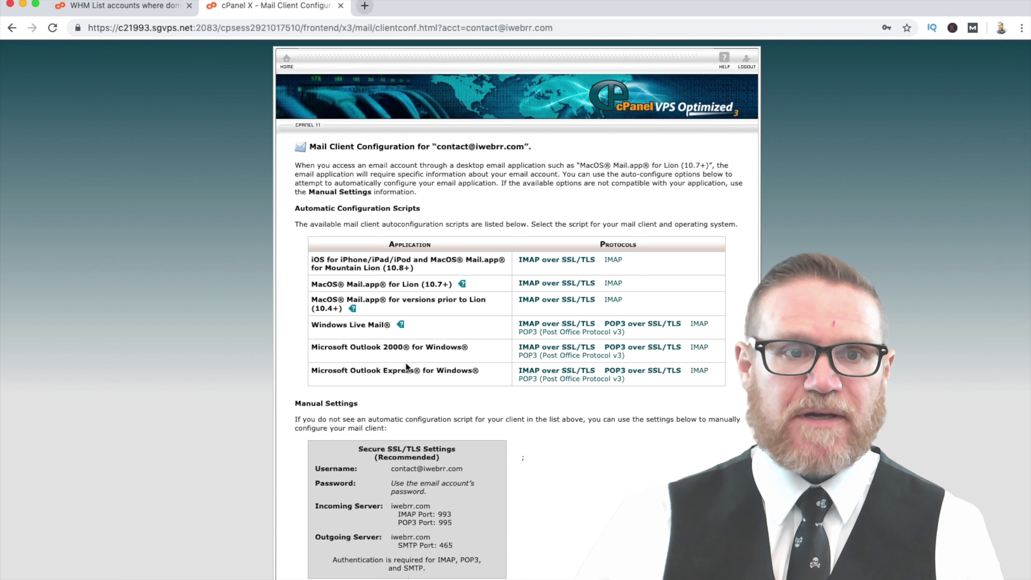
{"action": "left_click", "coordinate": [559, 262]}
{"action": "left_click", "coordinate": [586, 367]}
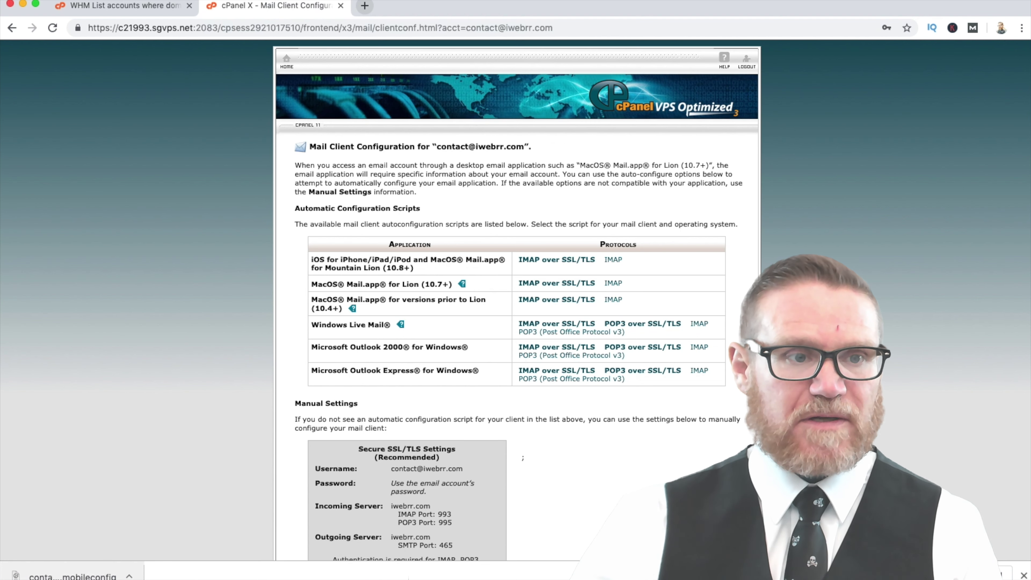
{"action": "left_click", "coordinate": [70, 576]}
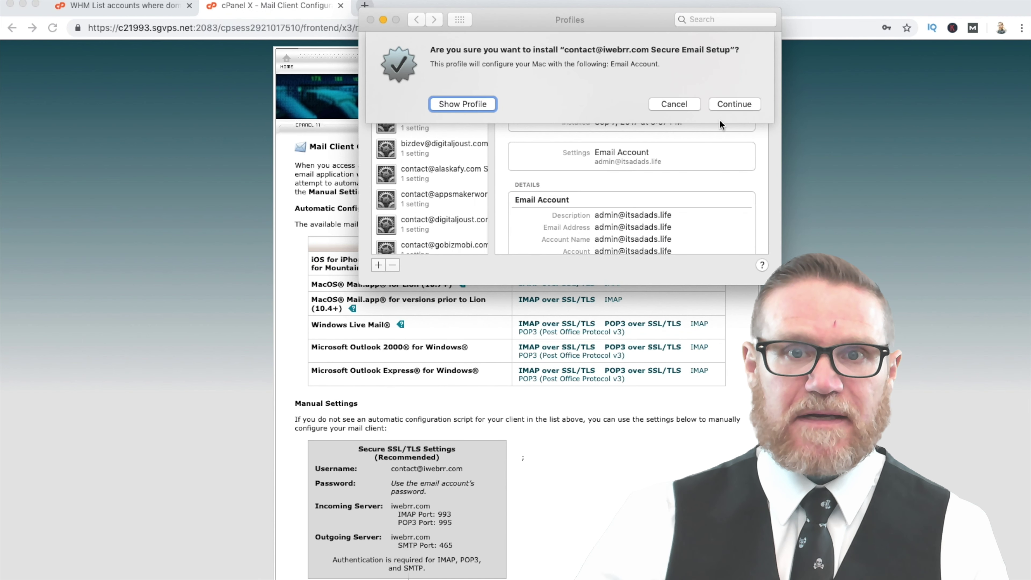
- Install the Secure Email Setup profile using the mailbox password, then close Profiles
{"action": "left_click", "coordinate": [730, 106]}
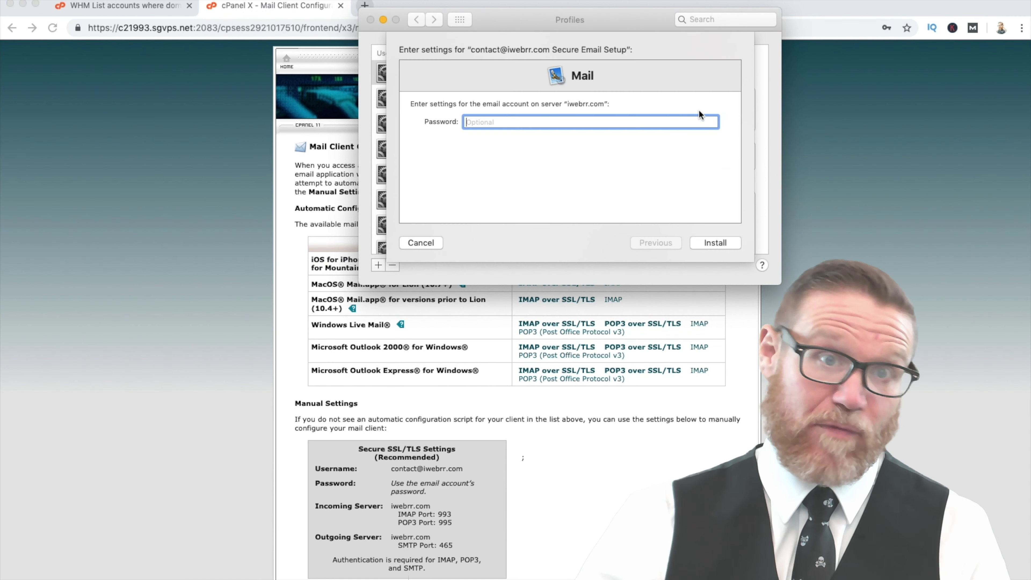
{"action": "type", "text": "•"}
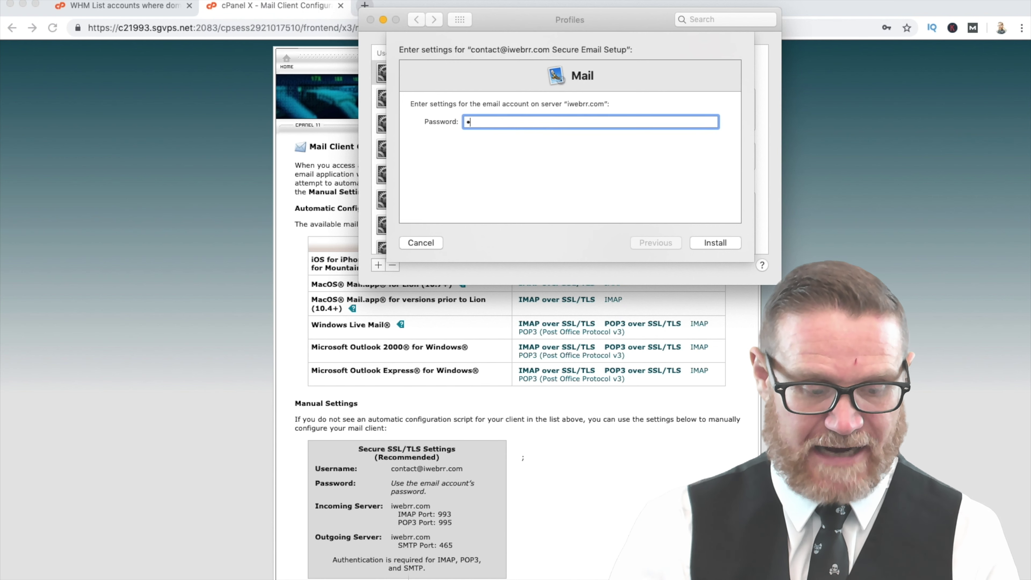
{"action": "type", "text": "••••••"}
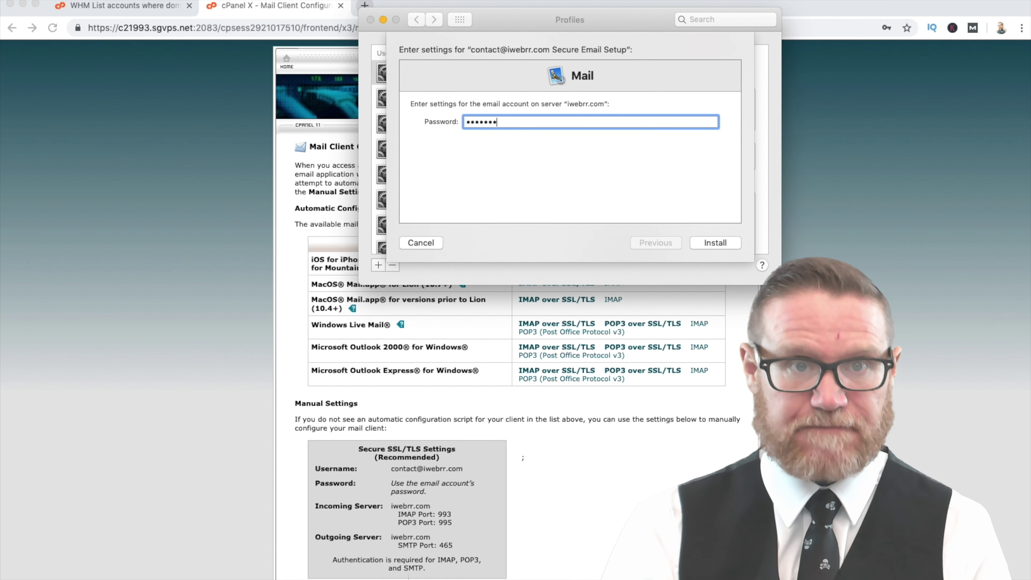
{"action": "left_click", "coordinate": [720, 243]}
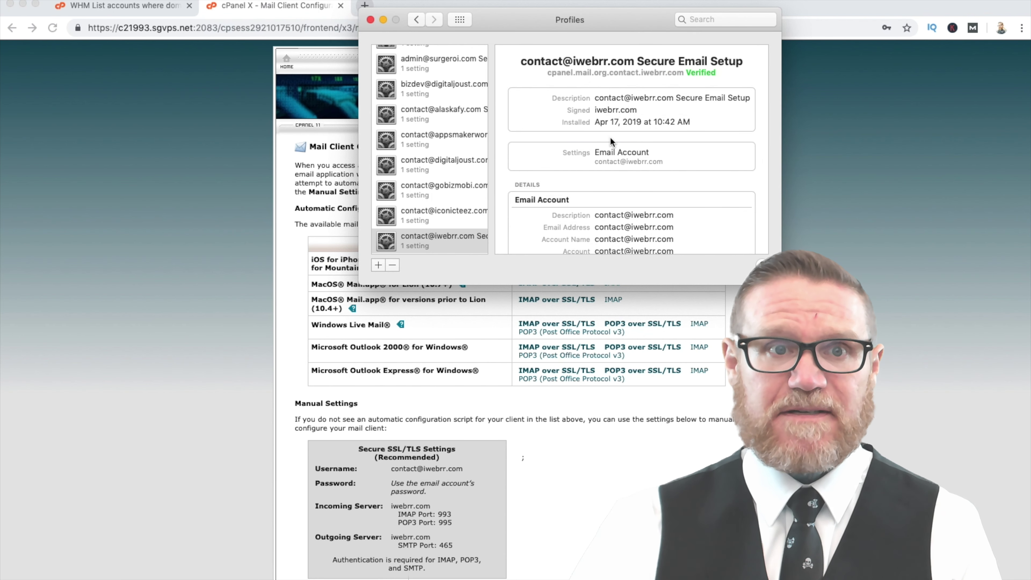
{"action": "left_click", "coordinate": [371, 20]}
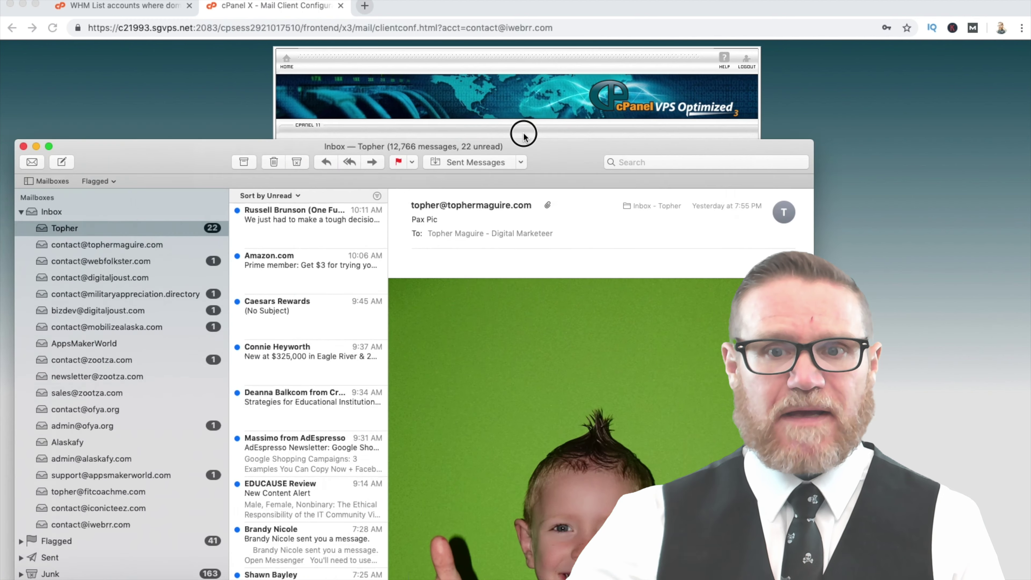
{"action": "left_click_drag", "start_coordinate": [525, 132], "coordinate": [656, 46]}
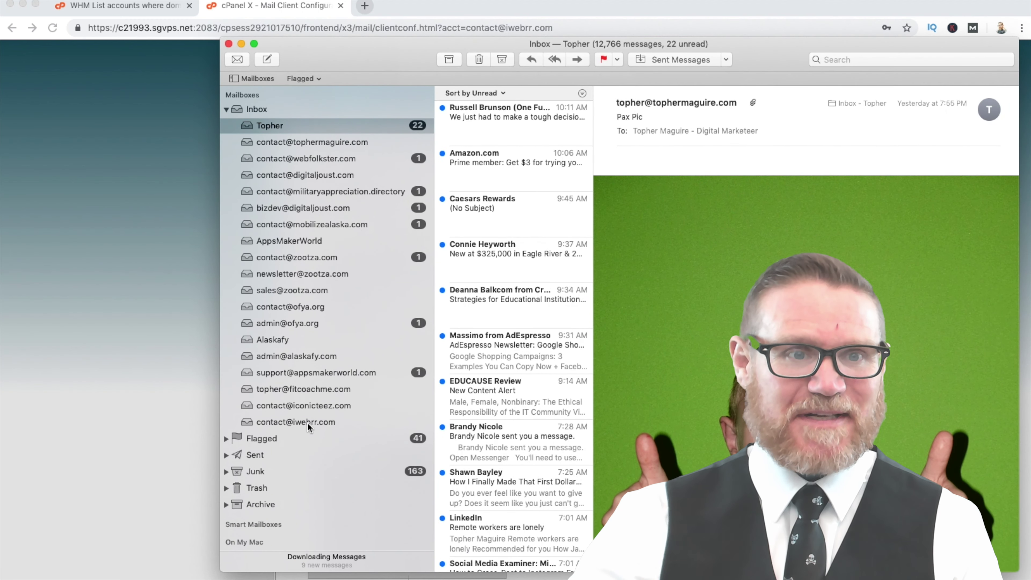
{"action": "left_click", "coordinate": [282, 422]}
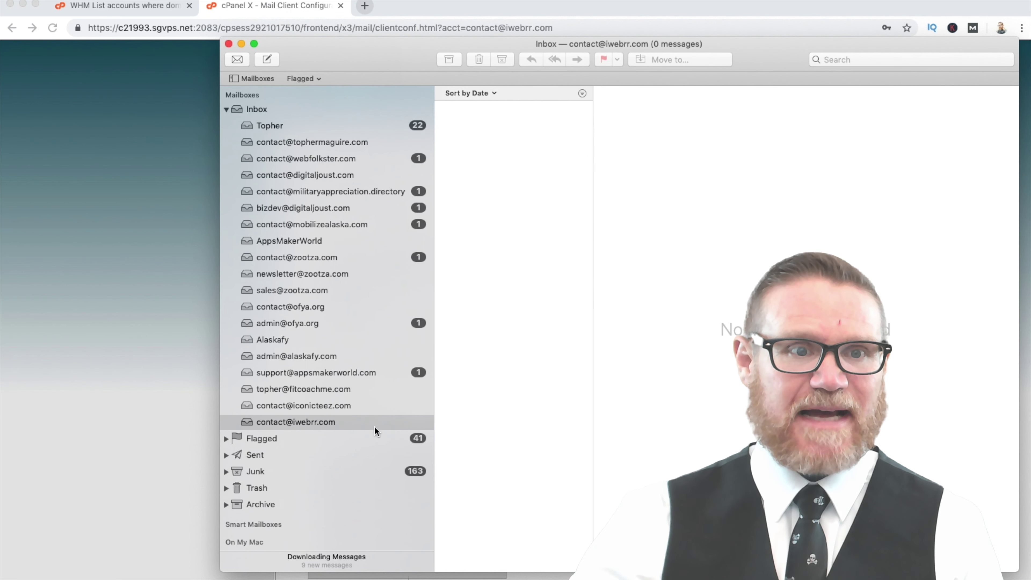
{"action": "left_click", "coordinate": [229, 43]}
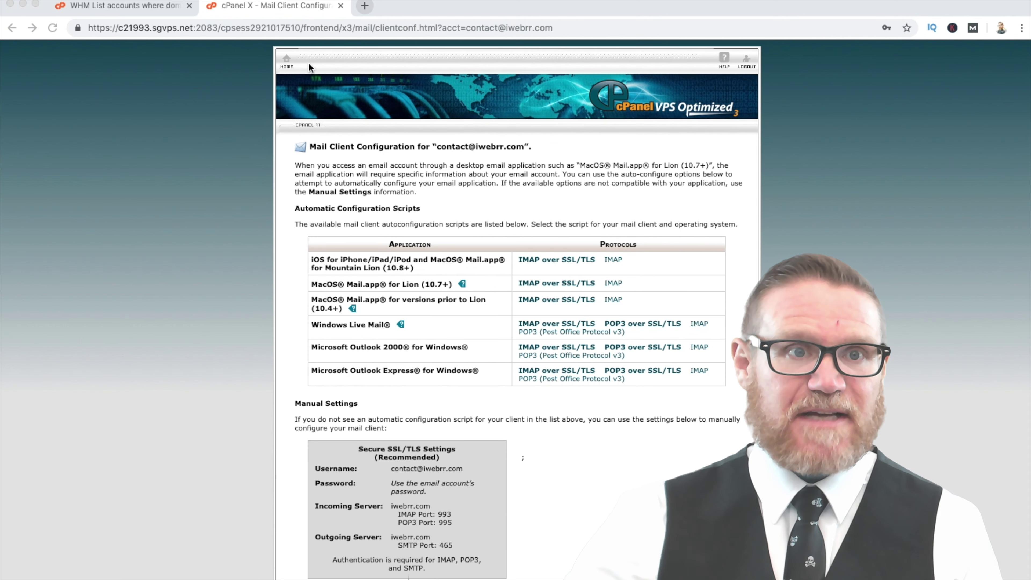
- In PHP Version Manager, switch the /home/iwebrr folder to PHP 7.3.4 and save
{"action": "left_click", "coordinate": [289, 63]}
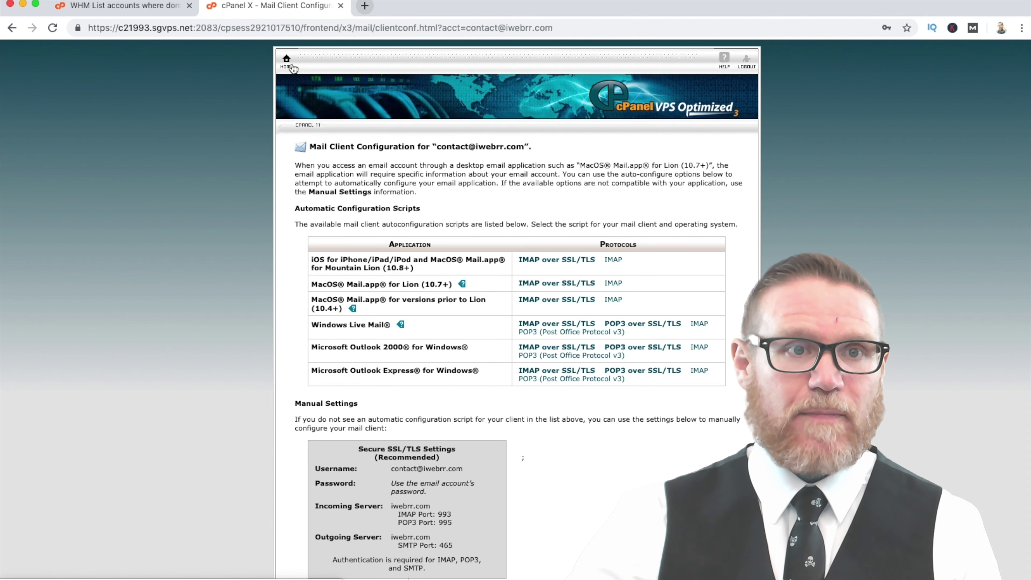
{"action": "left_click", "coordinate": [287, 64]}
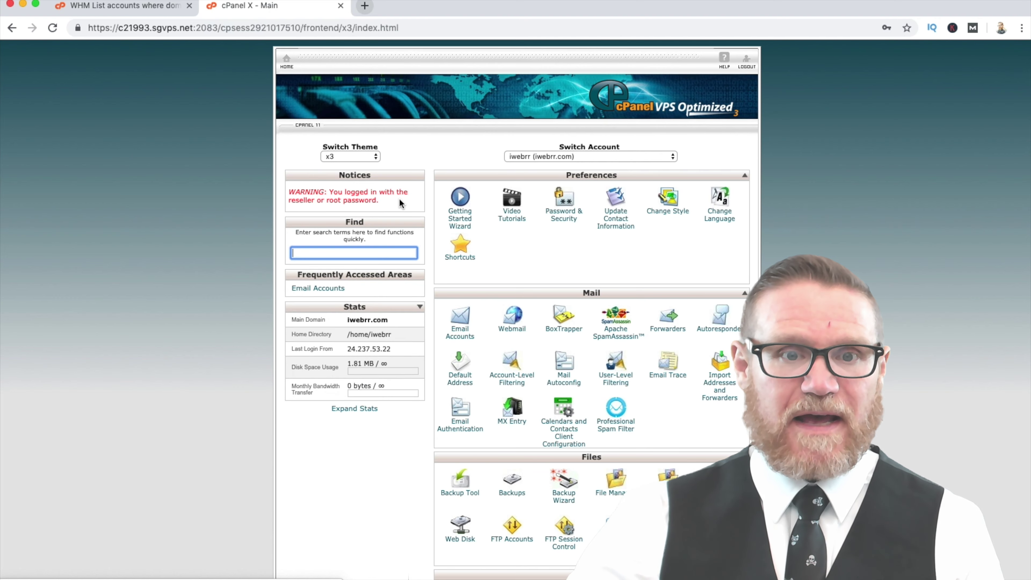
{"action": "scroll", "coordinate": [560, 278], "scroll_direction": "down", "scroll_amount": 2}
{"action": "scroll", "coordinate": [594, 278], "scroll_direction": "down", "scroll_amount": 10}
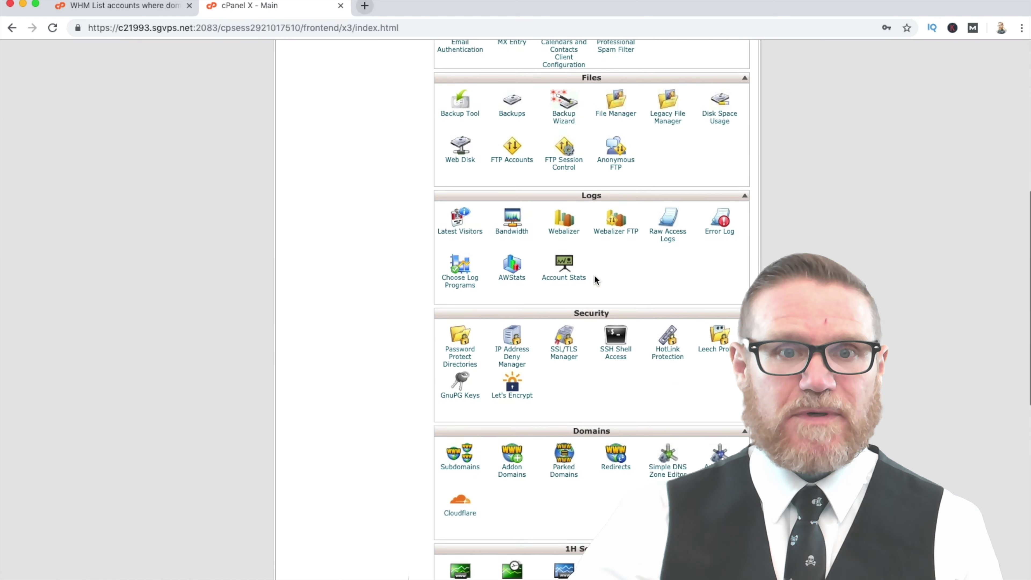
{"action": "scroll", "coordinate": [595, 278], "scroll_direction": "down", "scroll_amount": 4}
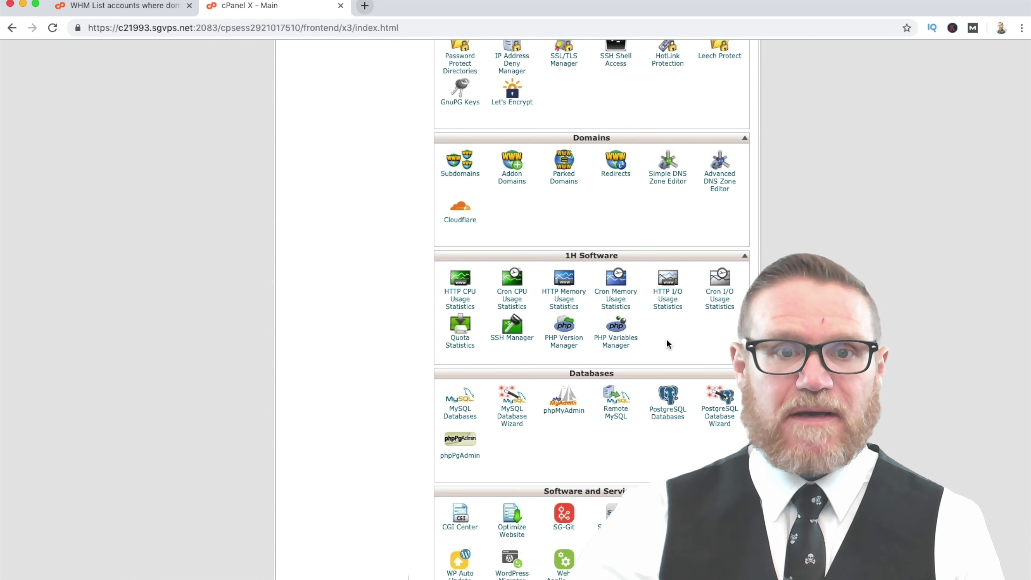
{"action": "left_click", "coordinate": [564, 331]}
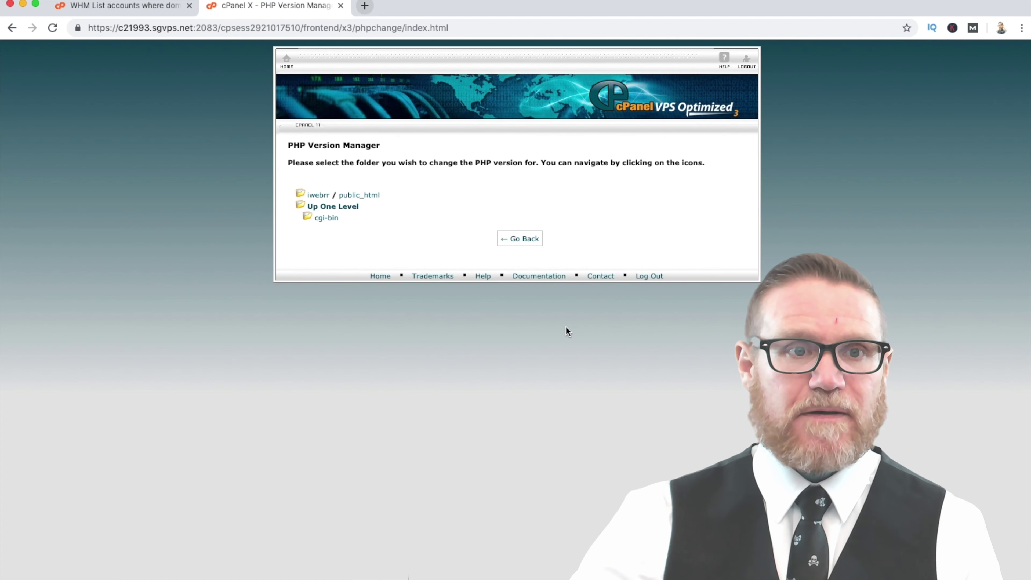
{"action": "left_click", "coordinate": [325, 197]}
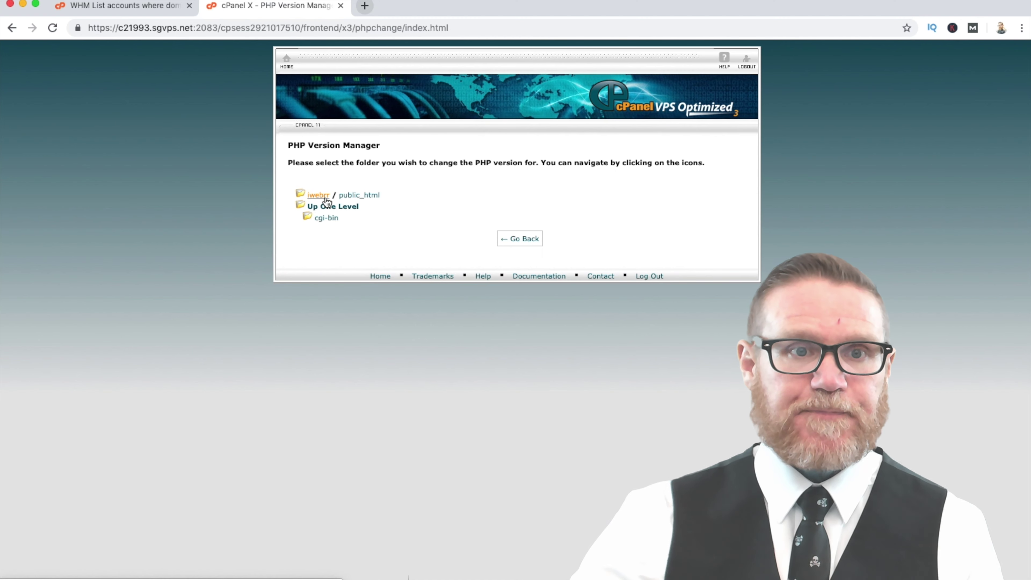
{"action": "left_click", "coordinate": [325, 198]}
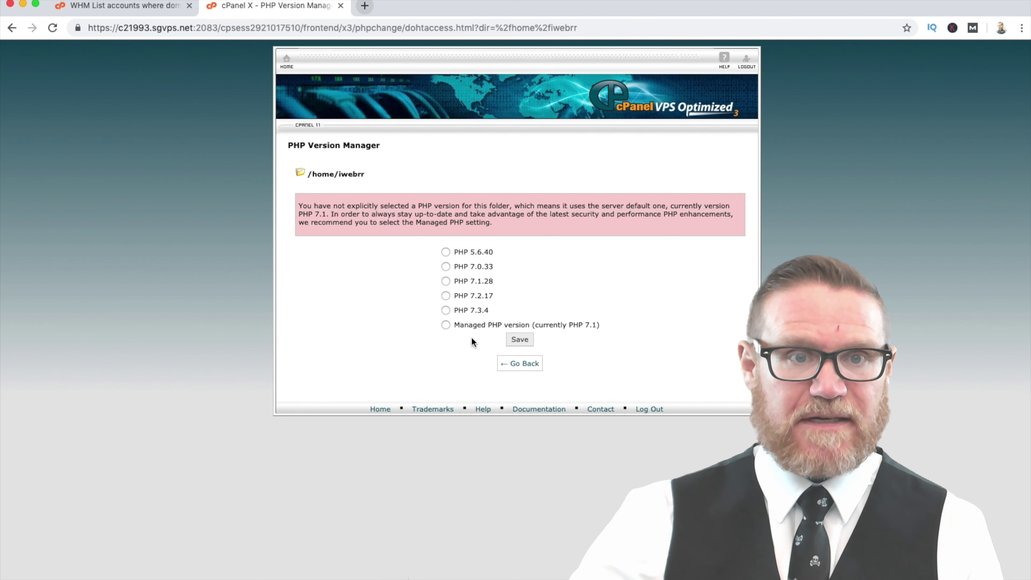
{"action": "left_click", "coordinate": [447, 310]}
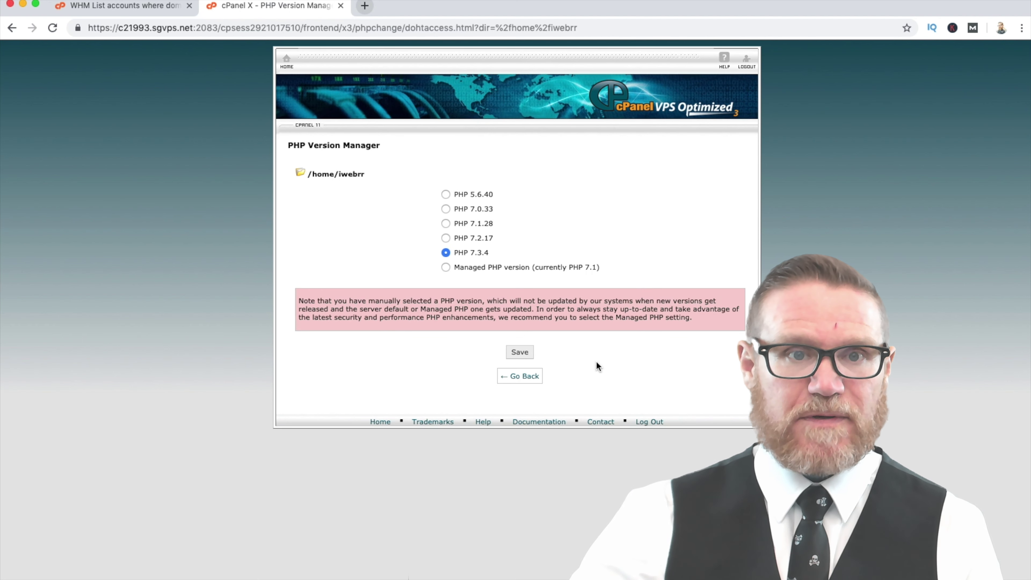
{"action": "left_click", "coordinate": [531, 352]}
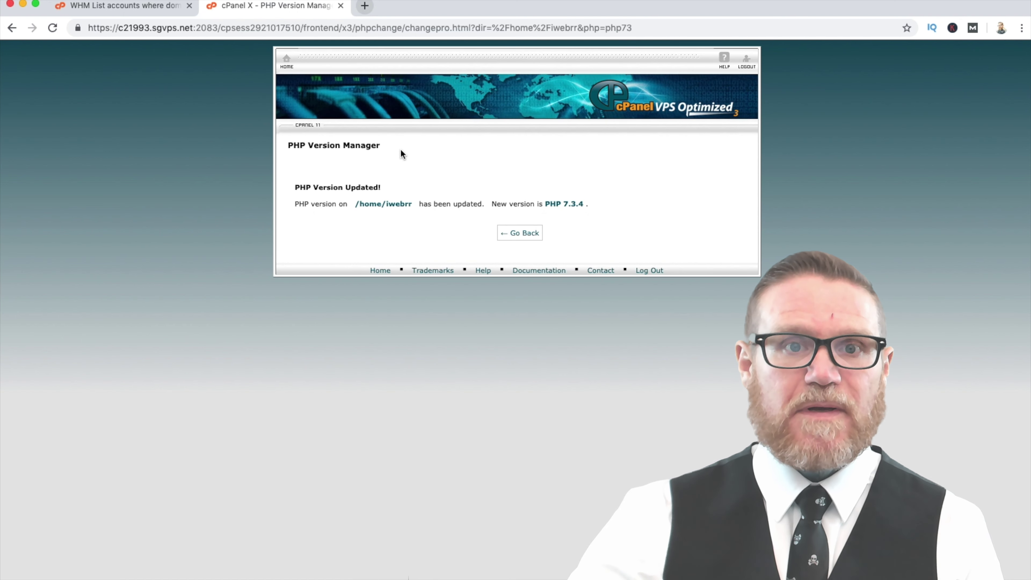
- Open Let's Encrypt SSL and view the actions for the active iwebrr.com certificate
{"action": "left_click", "coordinate": [287, 62]}
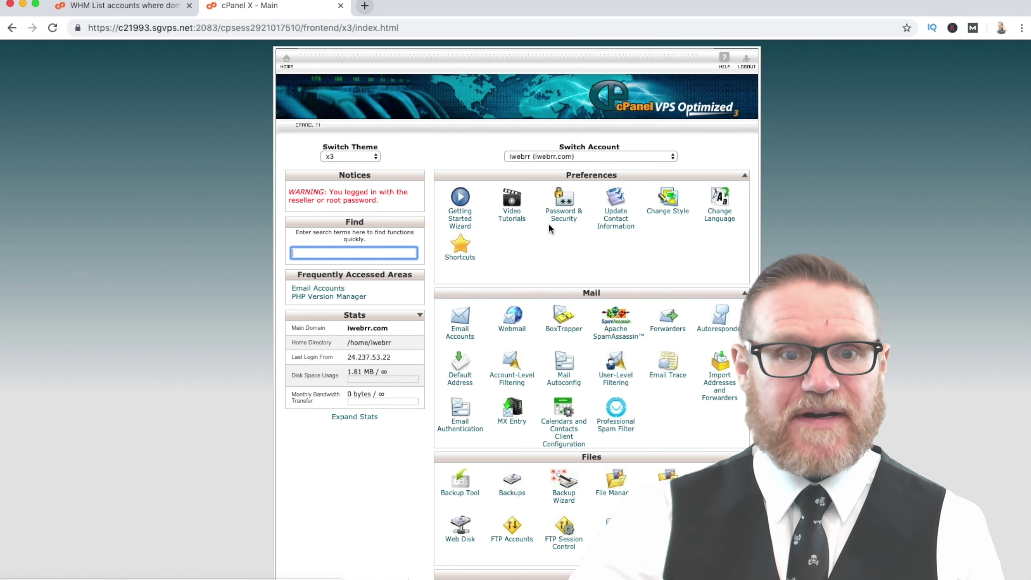
{"action": "scroll", "coordinate": [548, 224], "scroll_direction": "down", "scroll_amount": 10}
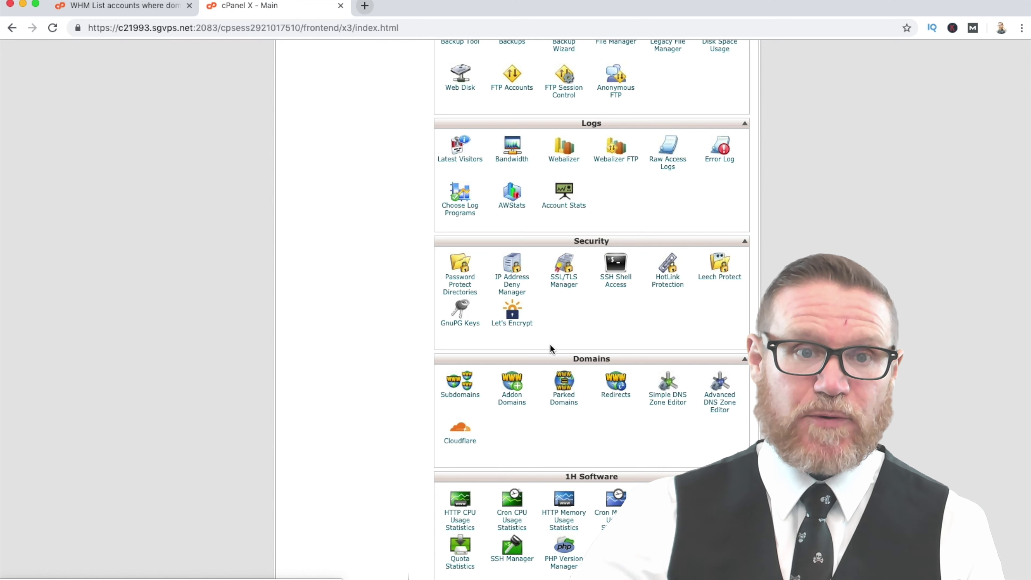
{"action": "left_click", "coordinate": [519, 324]}
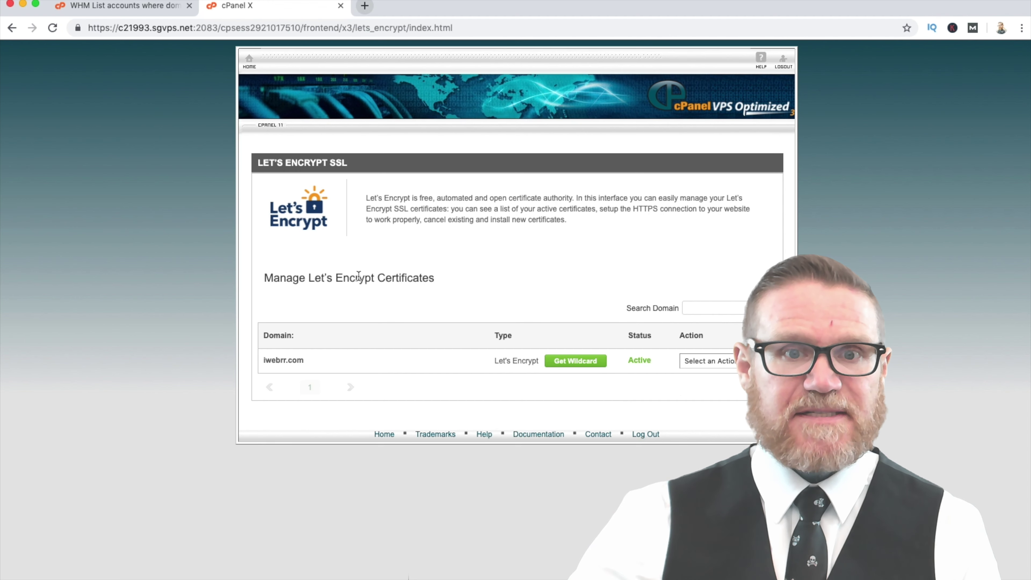
{"action": "left_click", "coordinate": [716, 361]}
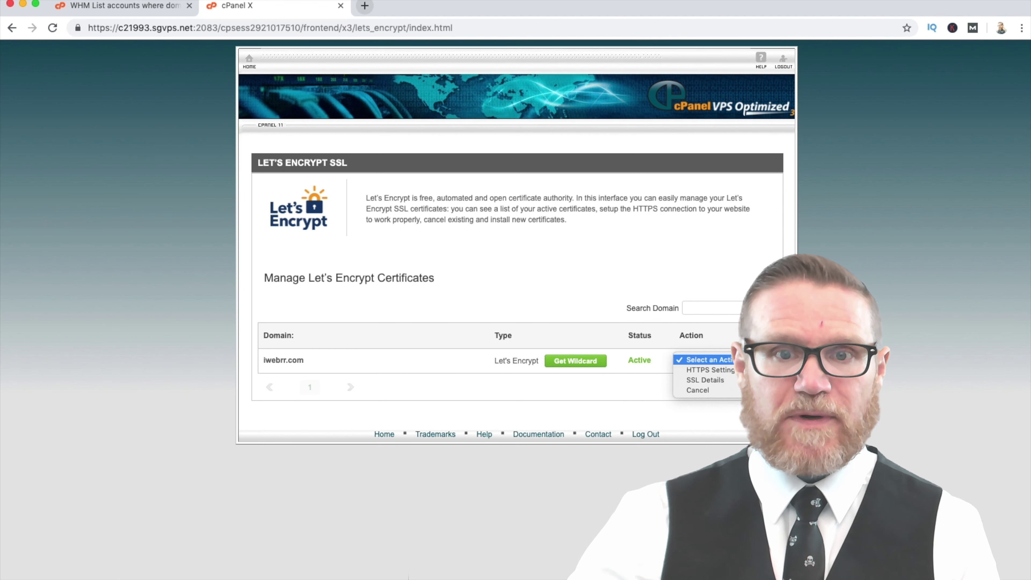
{"action": "left_click", "coordinate": [573, 387]}
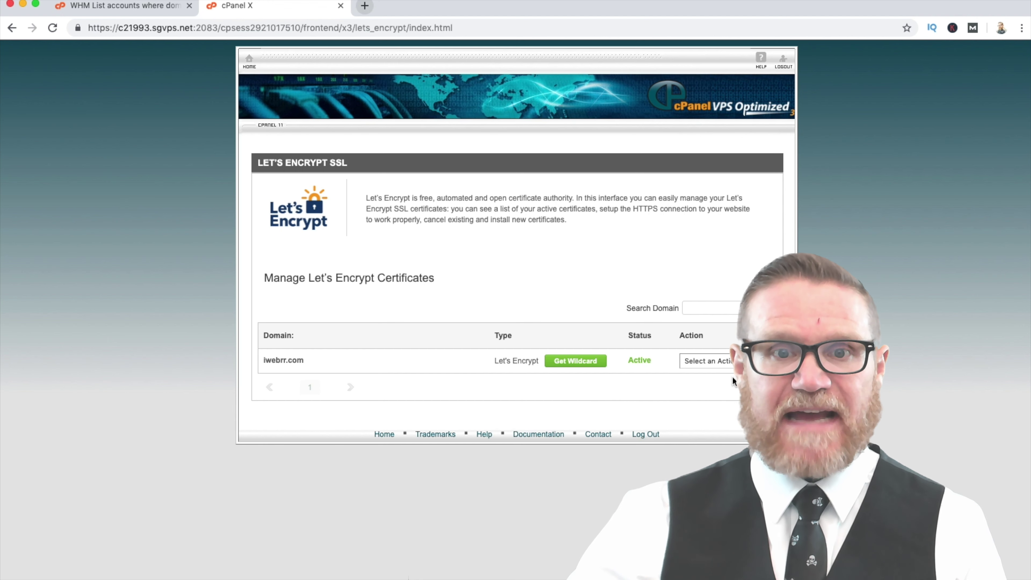
{"action": "left_click", "coordinate": [728, 362]}
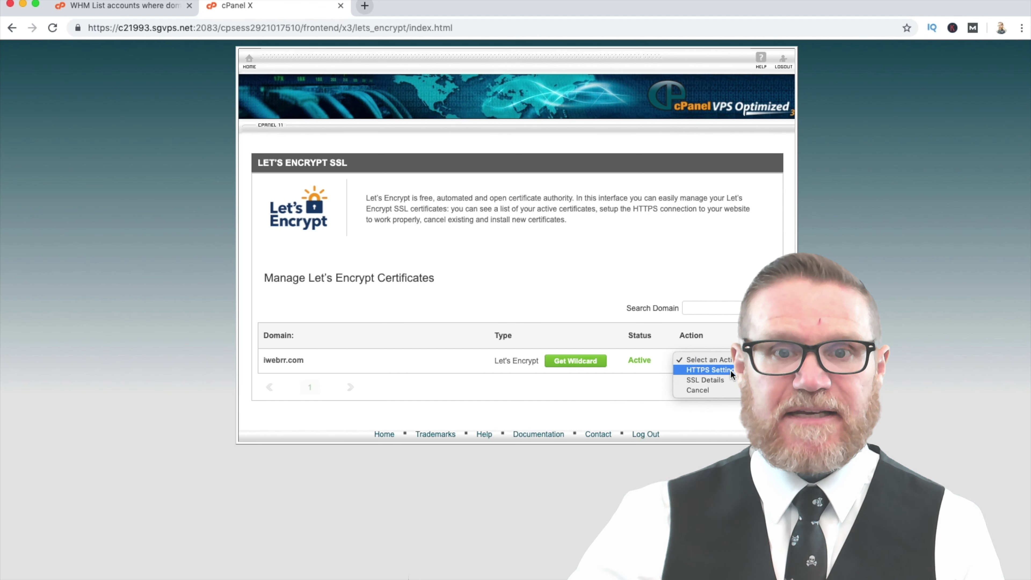
- Turn on HTTPS Enforce and External Links Rewrite for iwebrr.com and confirm
{"action": "left_click", "coordinate": [731, 371]}
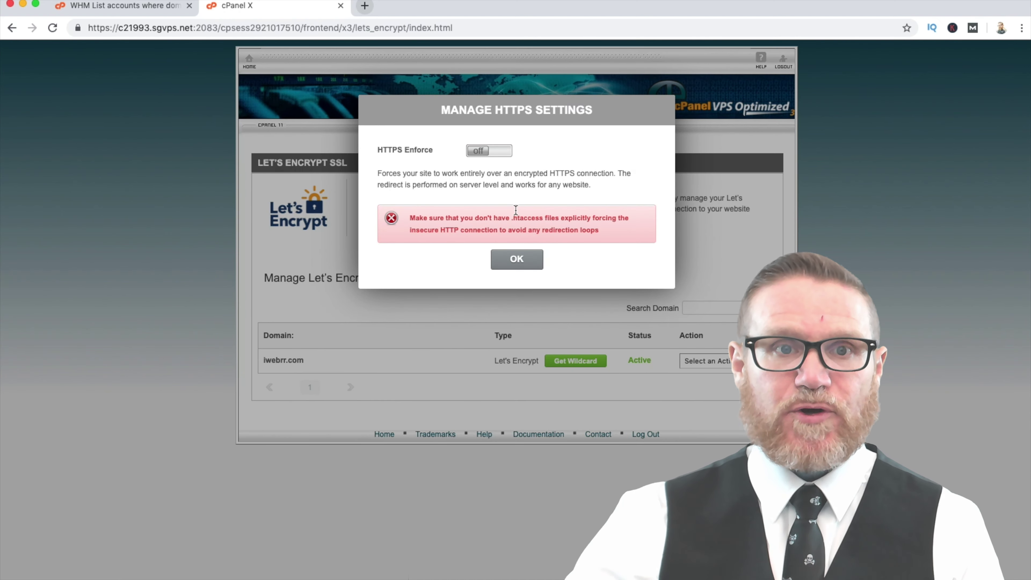
{"action": "left_click", "coordinate": [503, 158]}
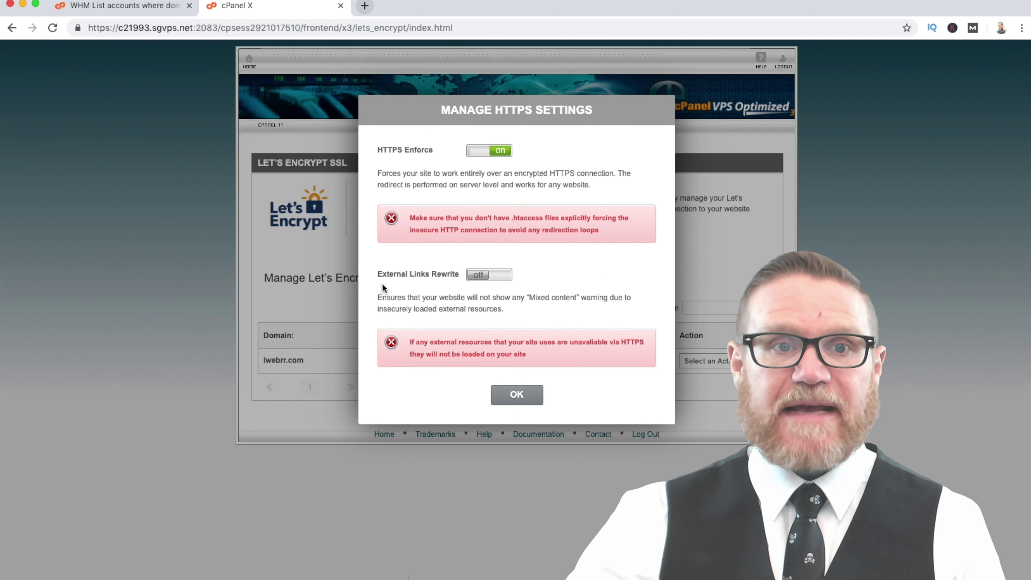
{"action": "left_click", "coordinate": [502, 278]}
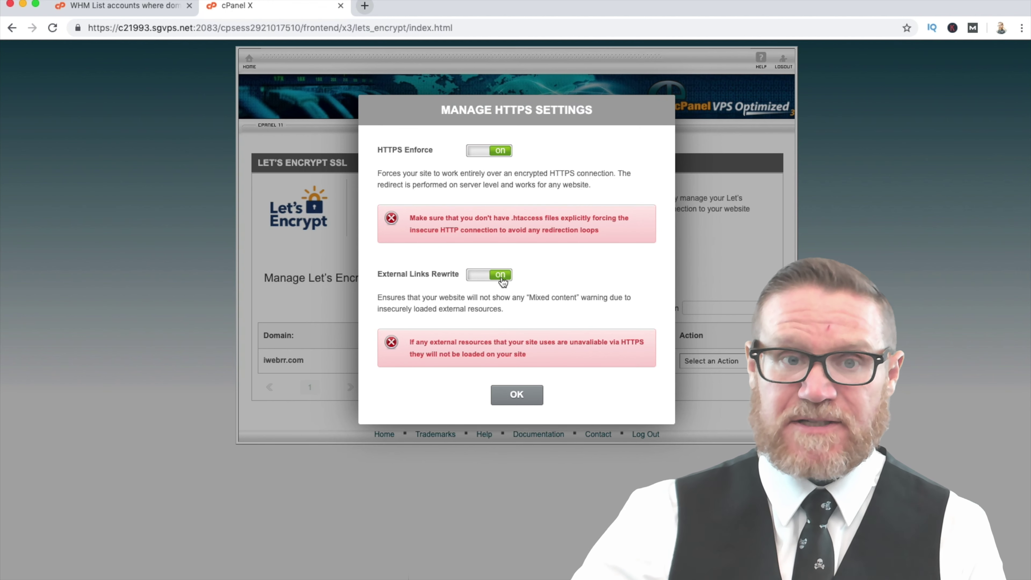
{"action": "left_click", "coordinate": [520, 396]}
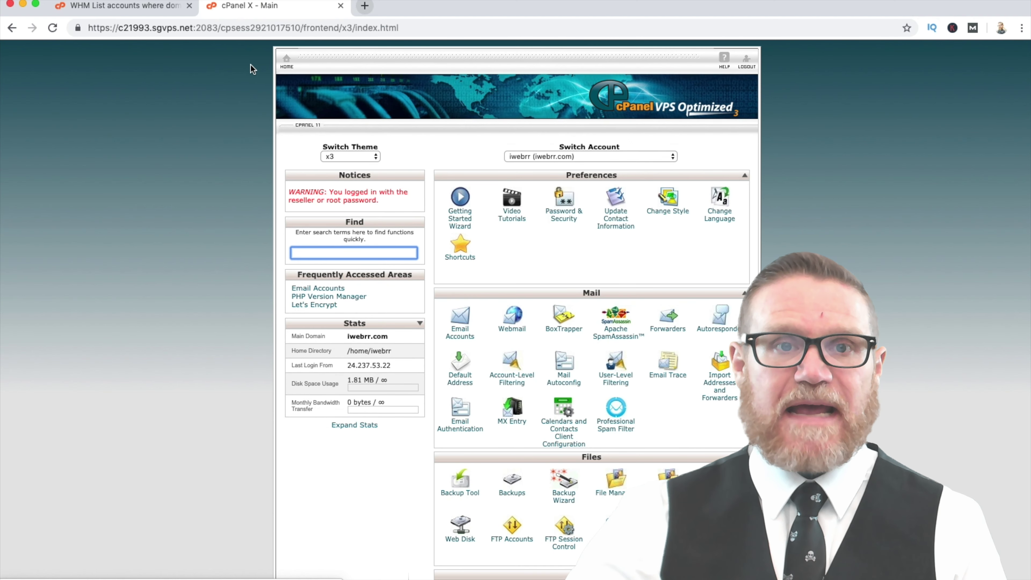
- Scroll down through the cPanel main page sections for the iwebrr account
{"action": "scroll", "coordinate": [632, 289], "scroll_direction": "down", "scroll_amount": 5}
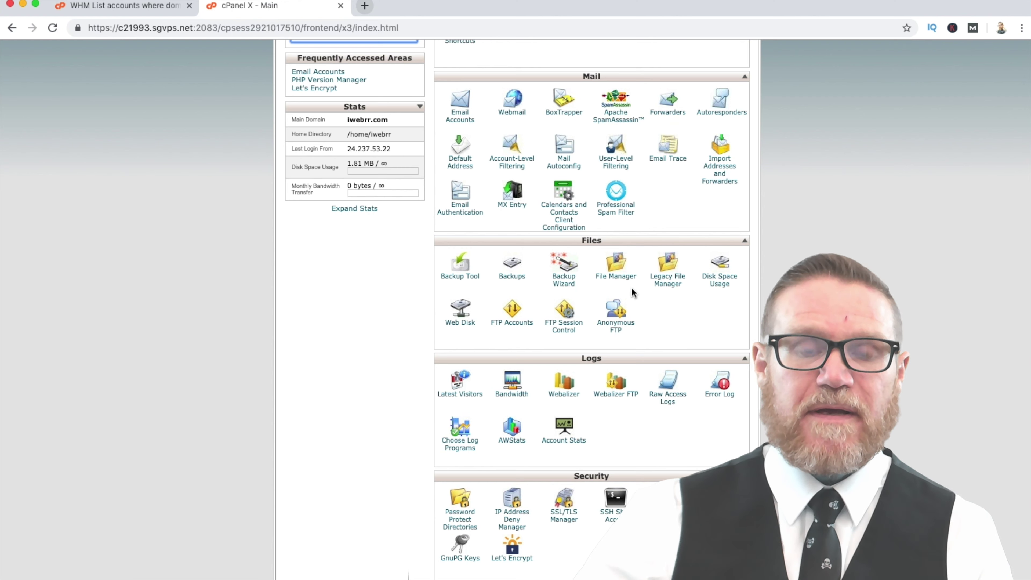
{"action": "scroll", "coordinate": [631, 292], "scroll_direction": "down", "scroll_amount": 3}
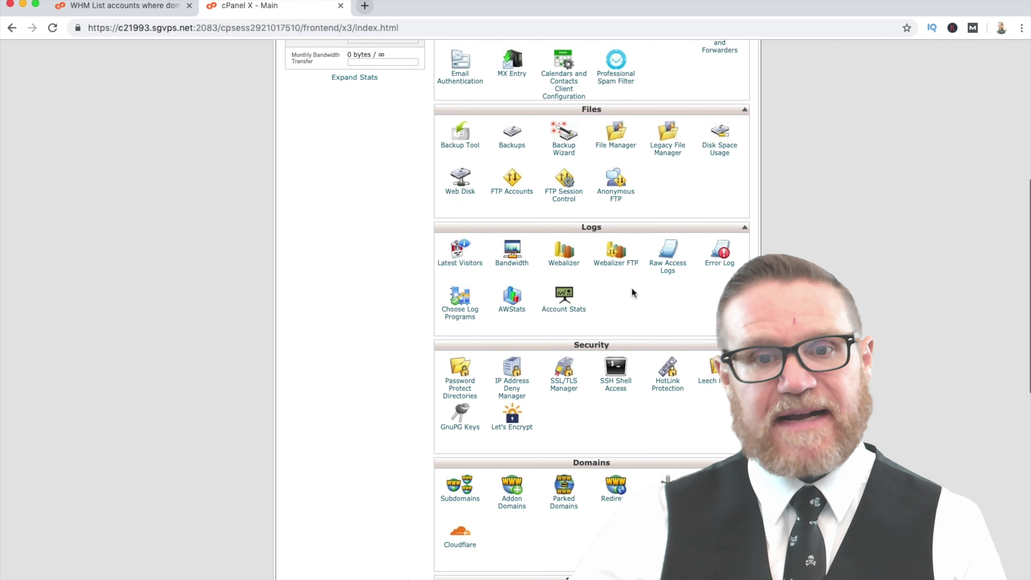